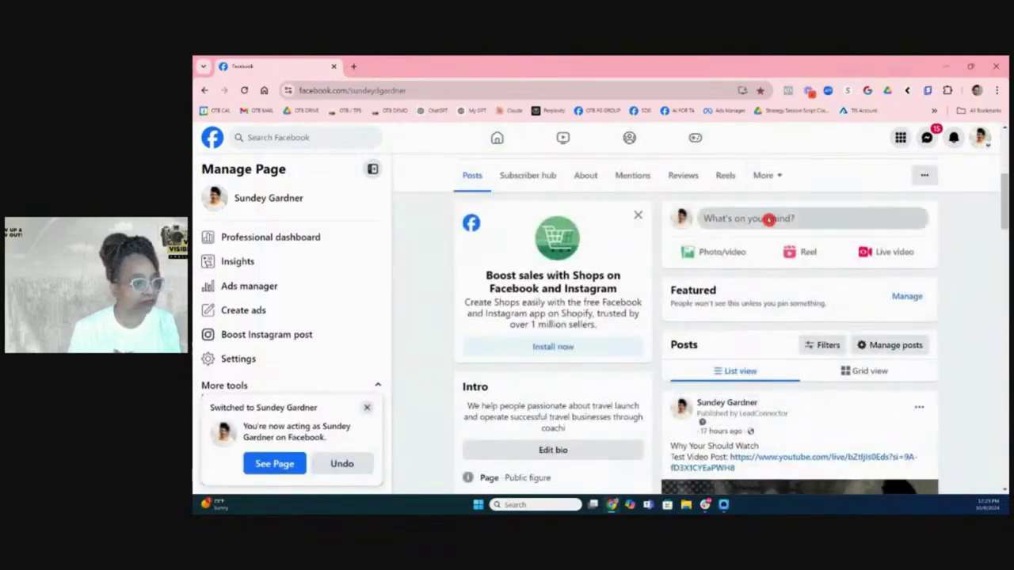
- Draft a post reading "ttest" on the Facebook page and look through the extras that can be added to it
left_click(765, 220)
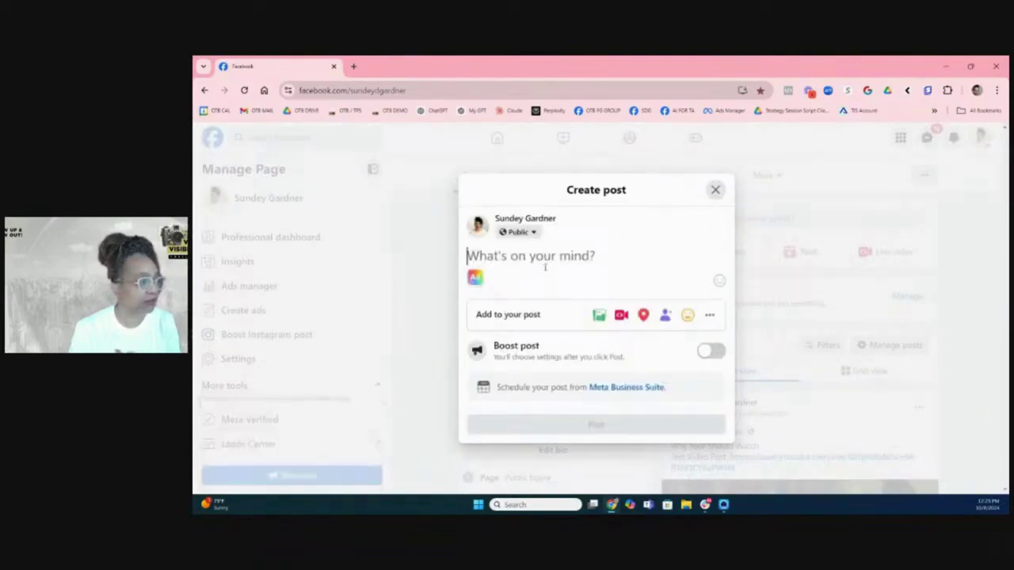
type("t")
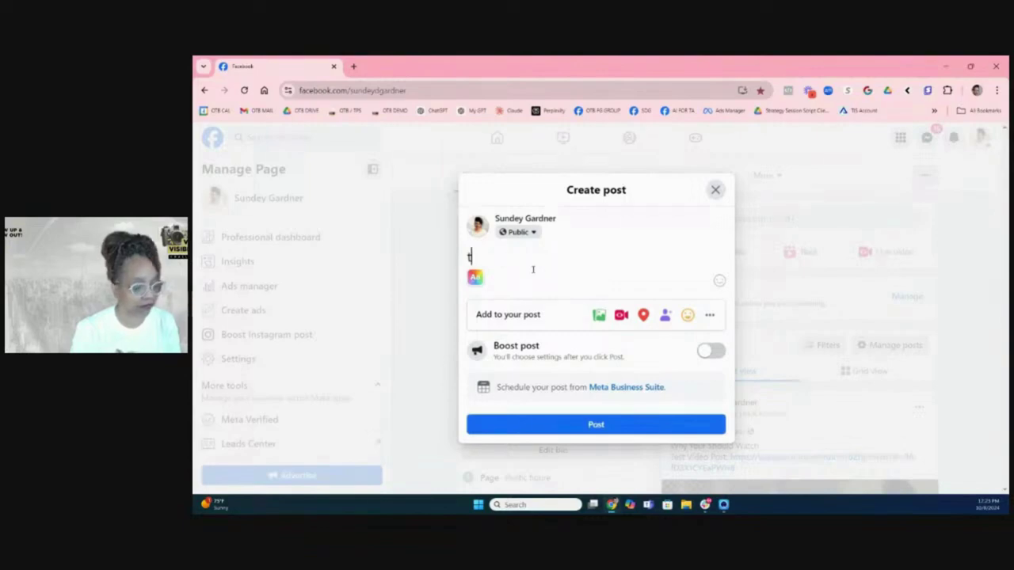
type("test")
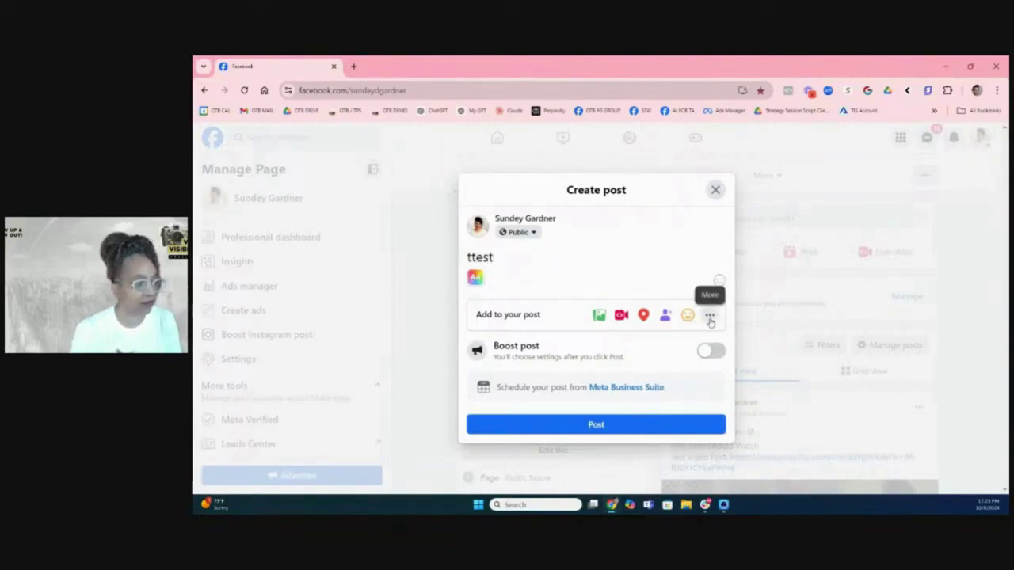
left_click(710, 317)
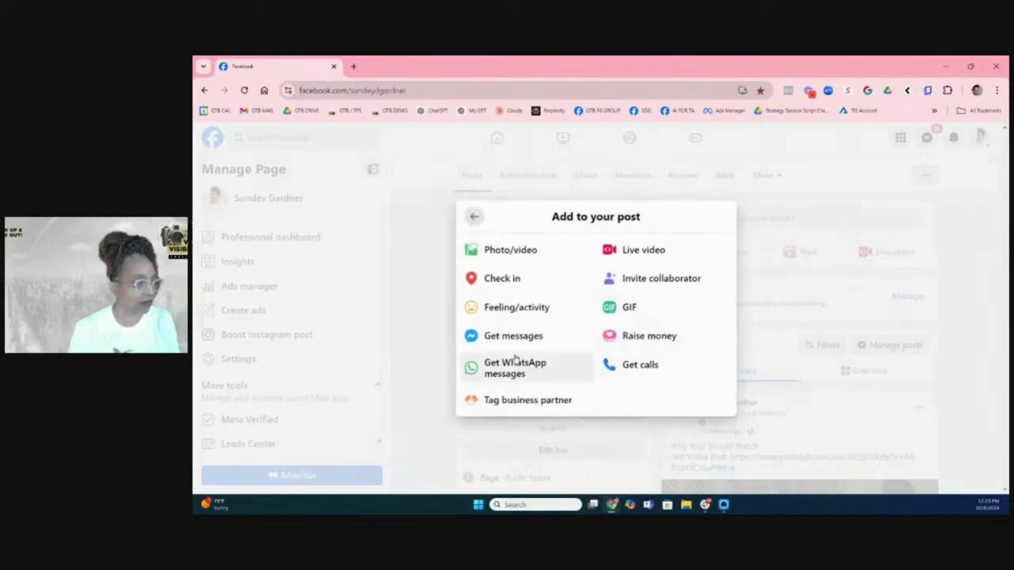
left_click(523, 386)
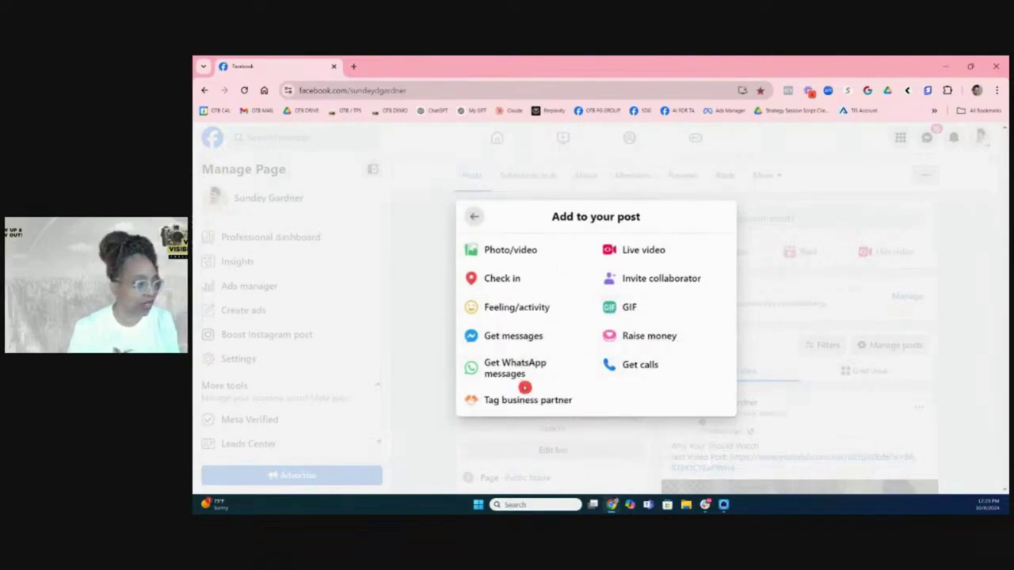
left_click(775, 202)
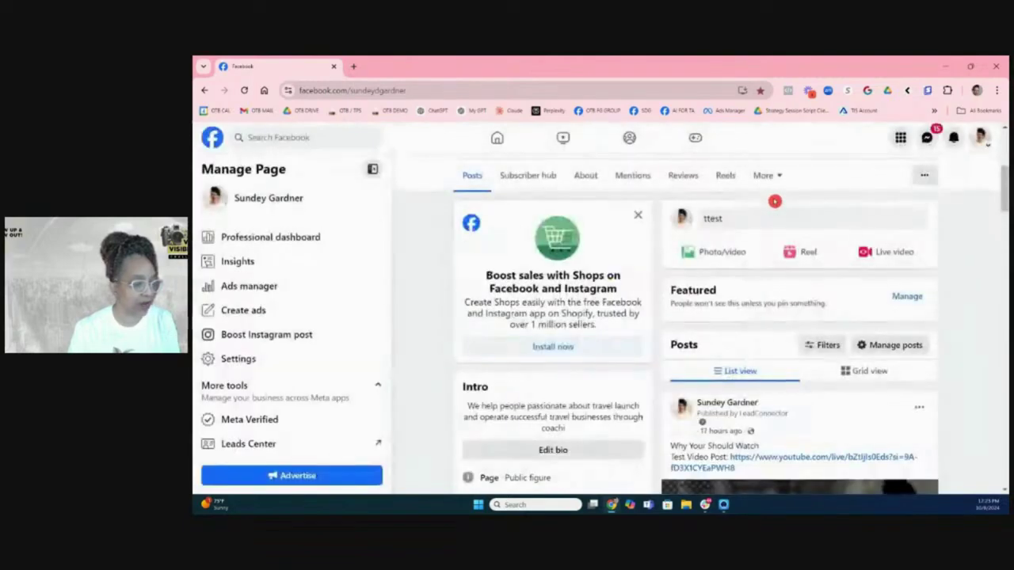
left_click(717, 270)
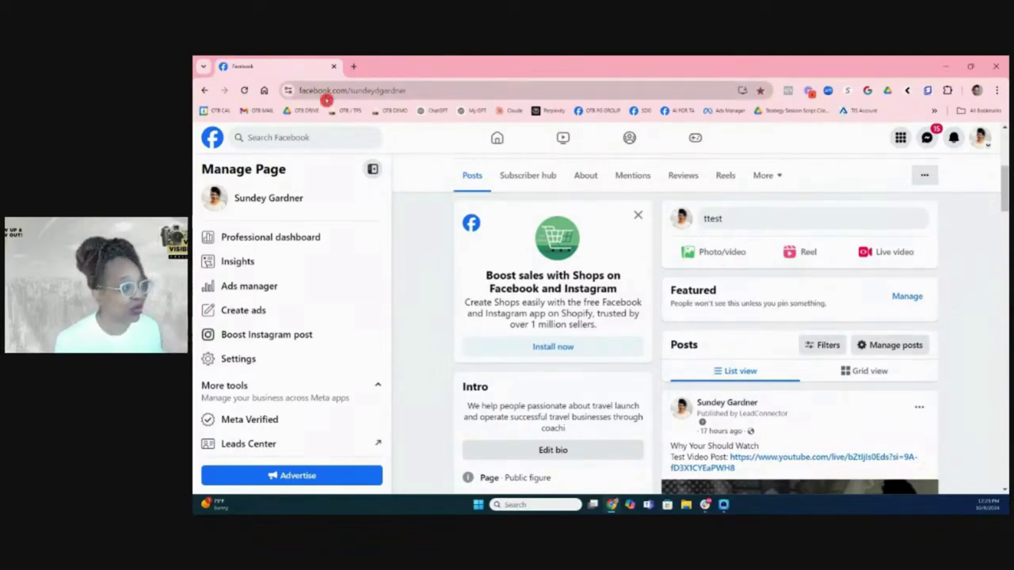
- Leave Facebook without keeping the draft and open the Social Planner of the OTB Demo Training account in Online Travel Boss
left_click(406, 115)
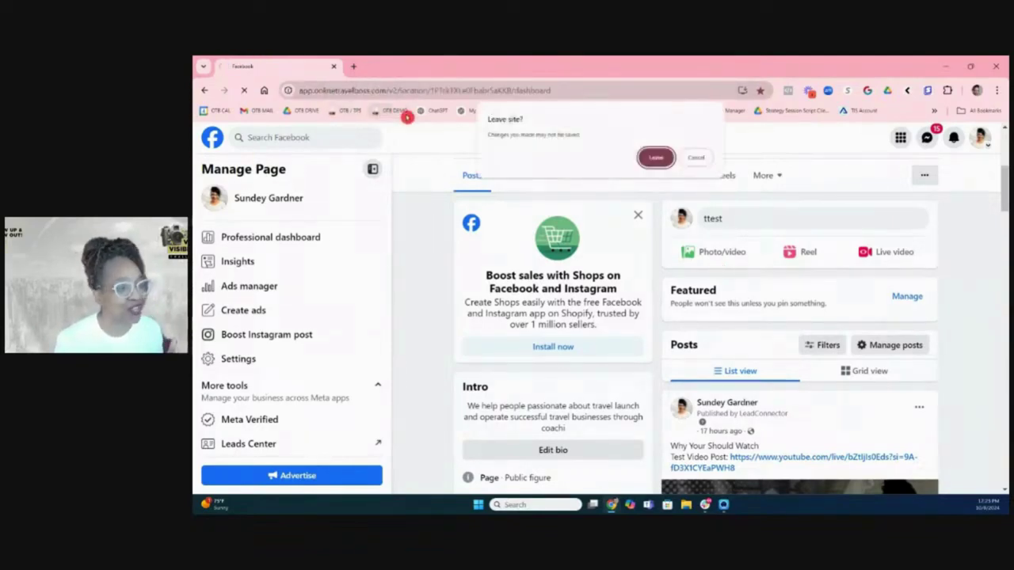
left_click(654, 156)
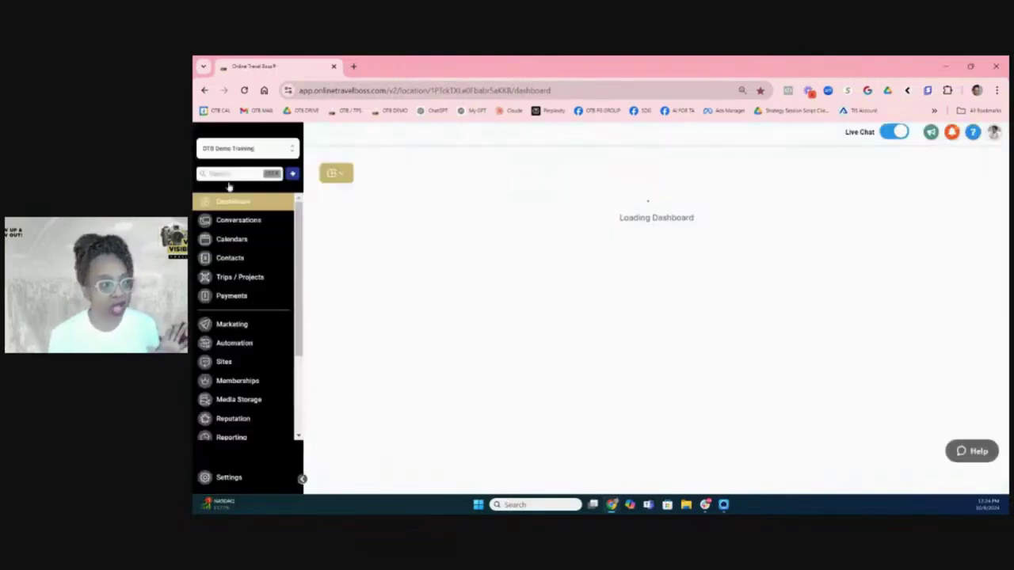
left_click(238, 332)
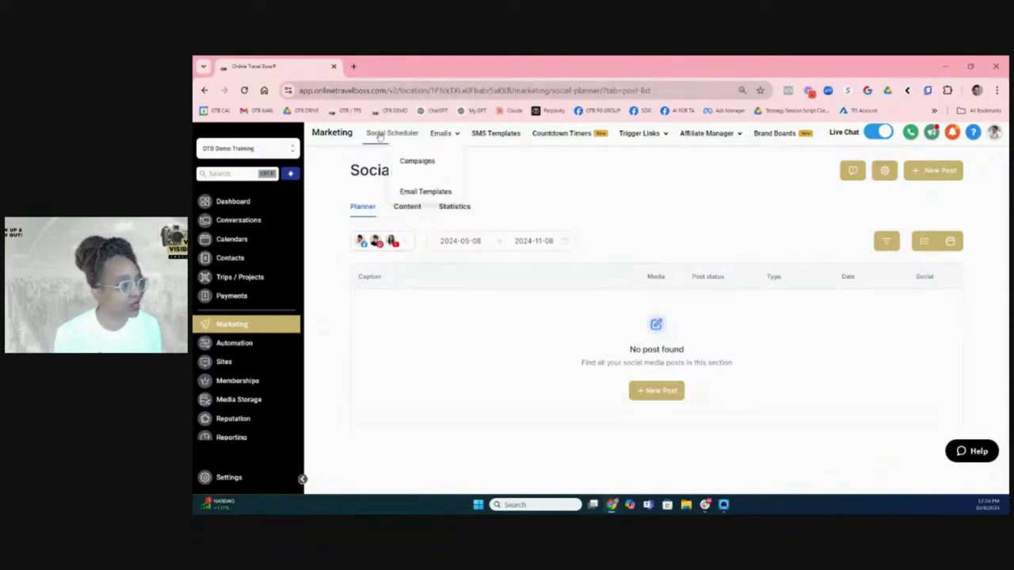
- Search the sub-accounts for "onlin" and switch to the Online Travel Boss sub-account
left_click(247, 150)
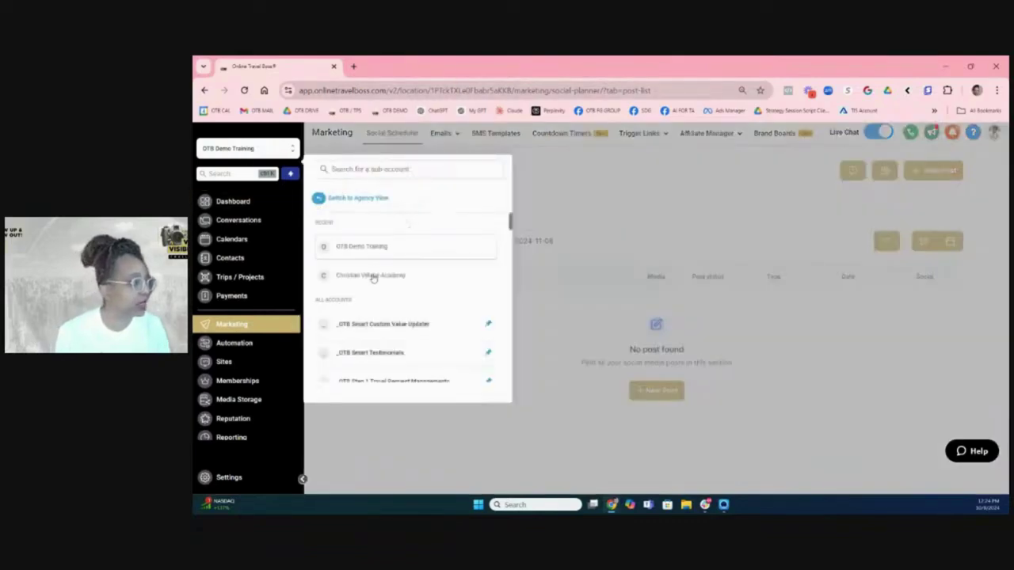
type("on")
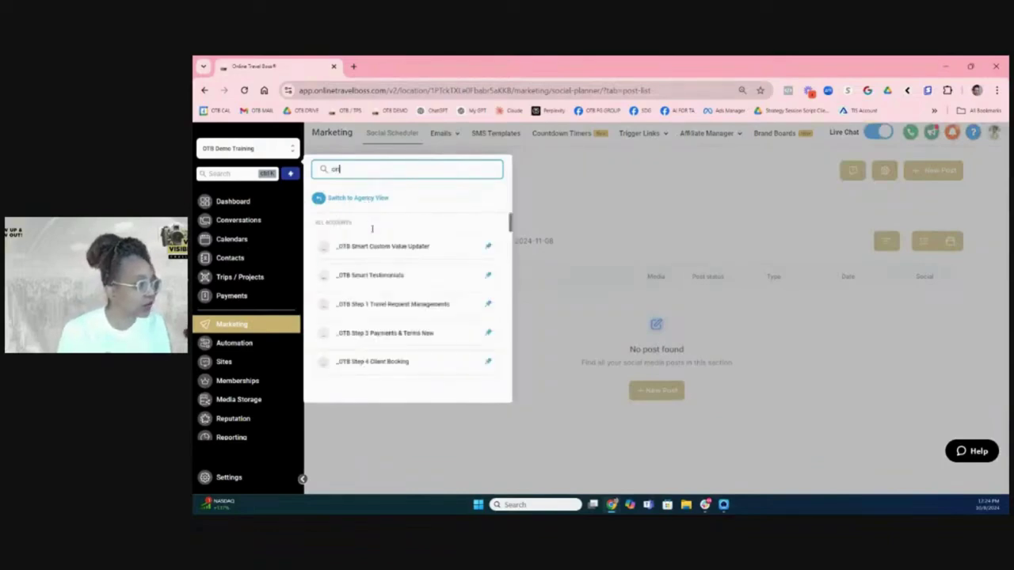
type("lin")
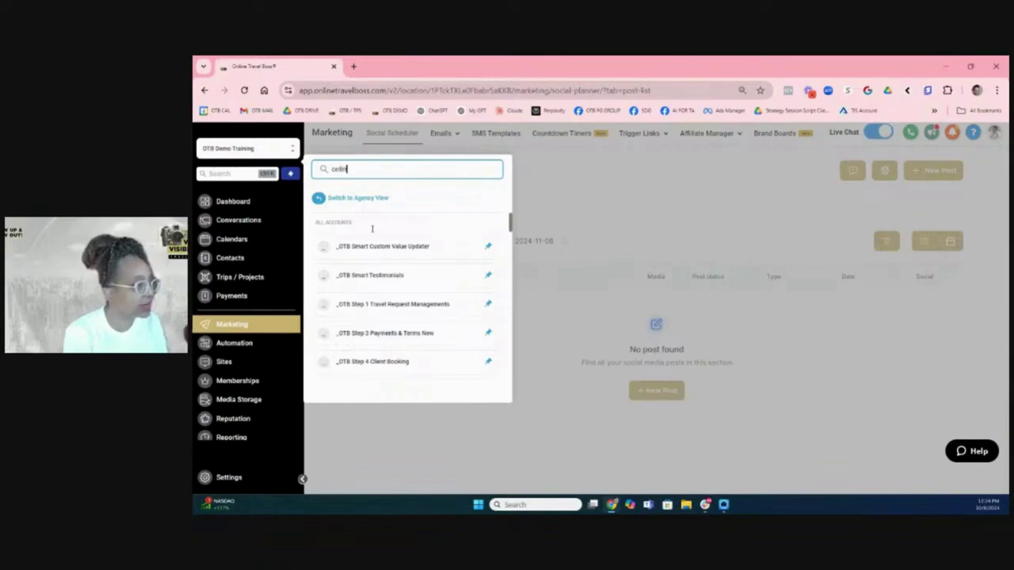
left_click(383, 248)
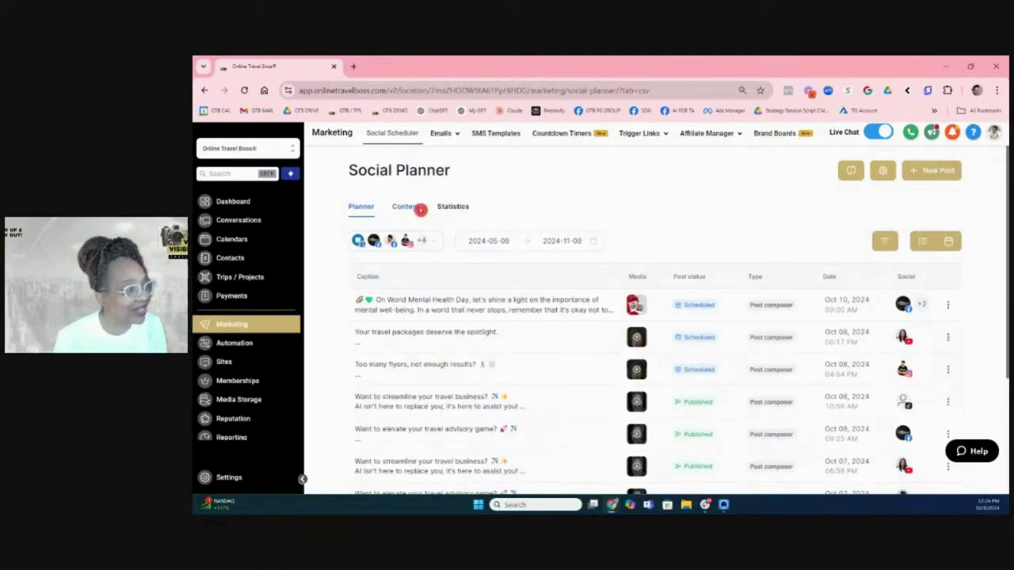
- Look at the CSV content section of the Social Planner and review the planner's list of scheduled and published posts
left_click(419, 208)
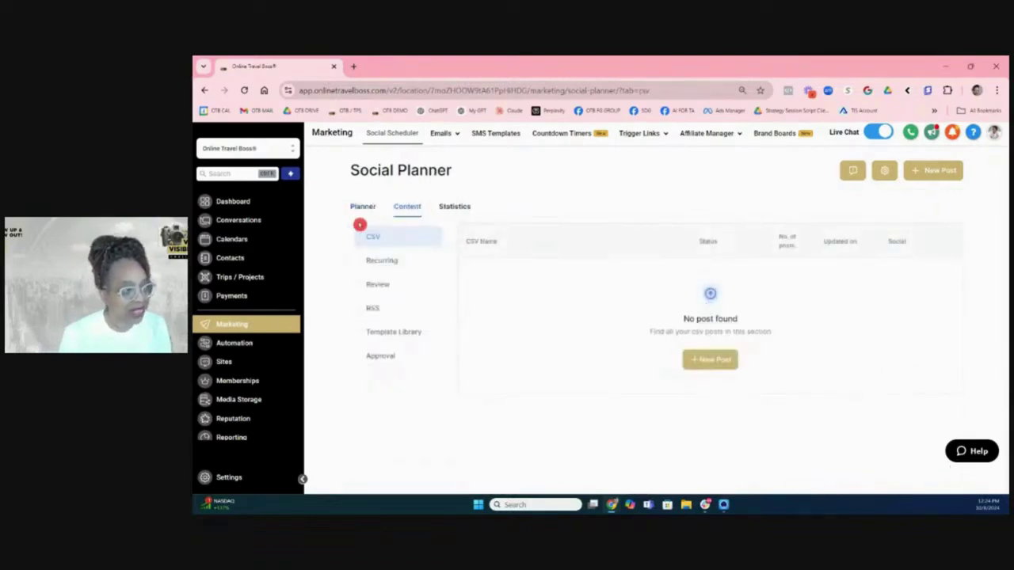
left_click(360, 214)
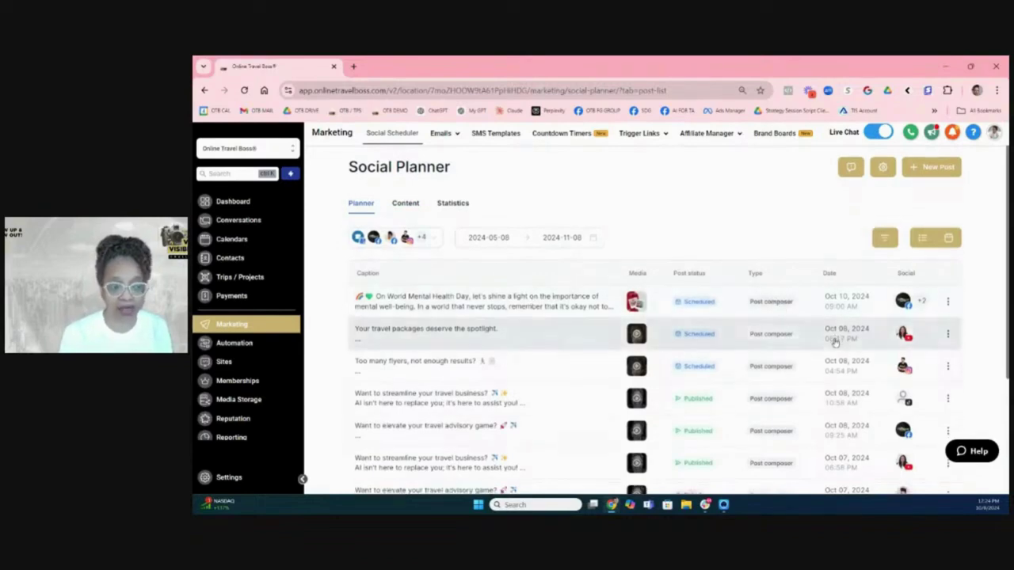
scroll(721, 317, "down", 3)
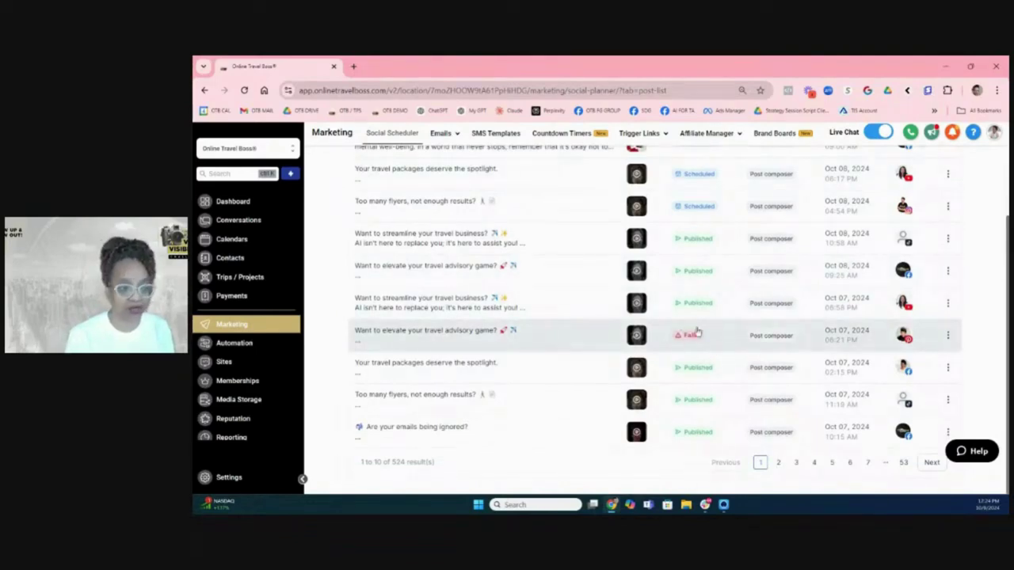
scroll(689, 332, "up", 5)
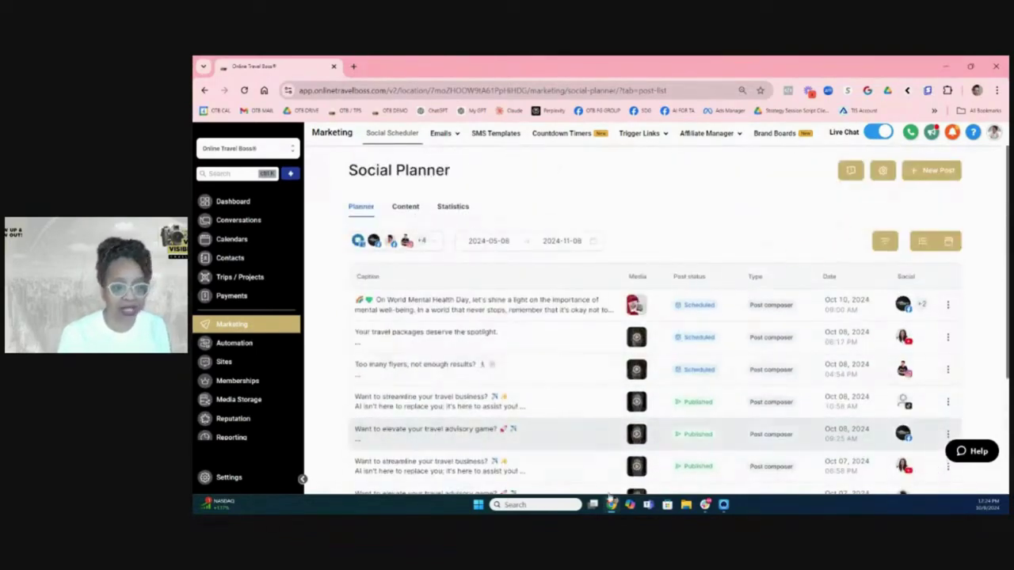
- View the recurring posts in the planner's content section and return to the post list
left_click(418, 207)
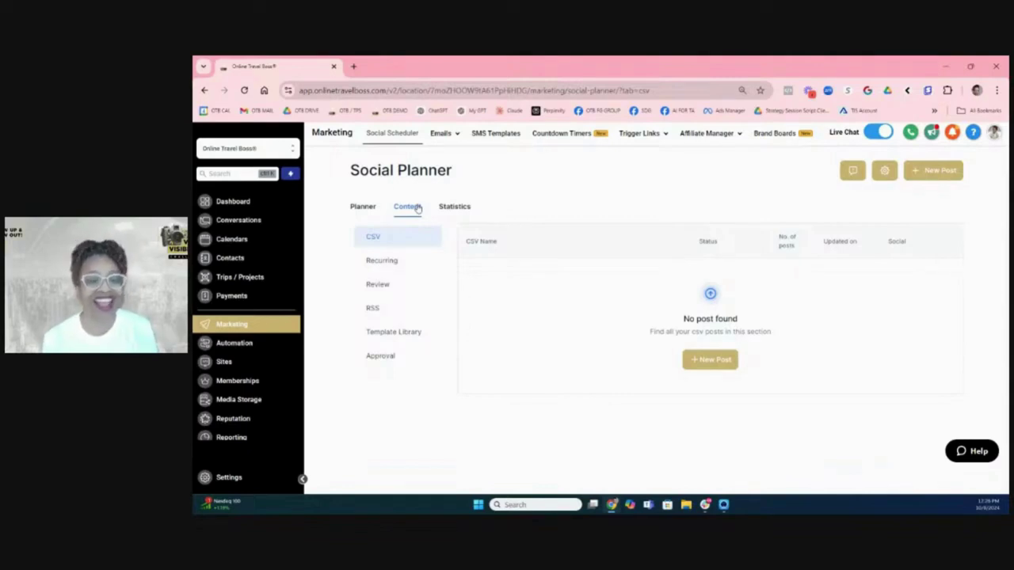
left_click(377, 260)
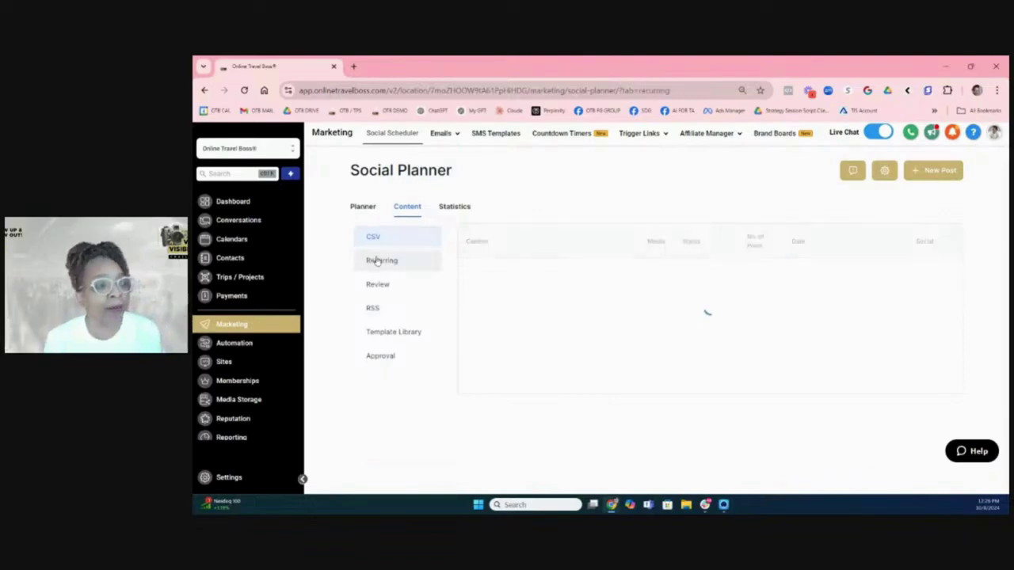
left_click(366, 208)
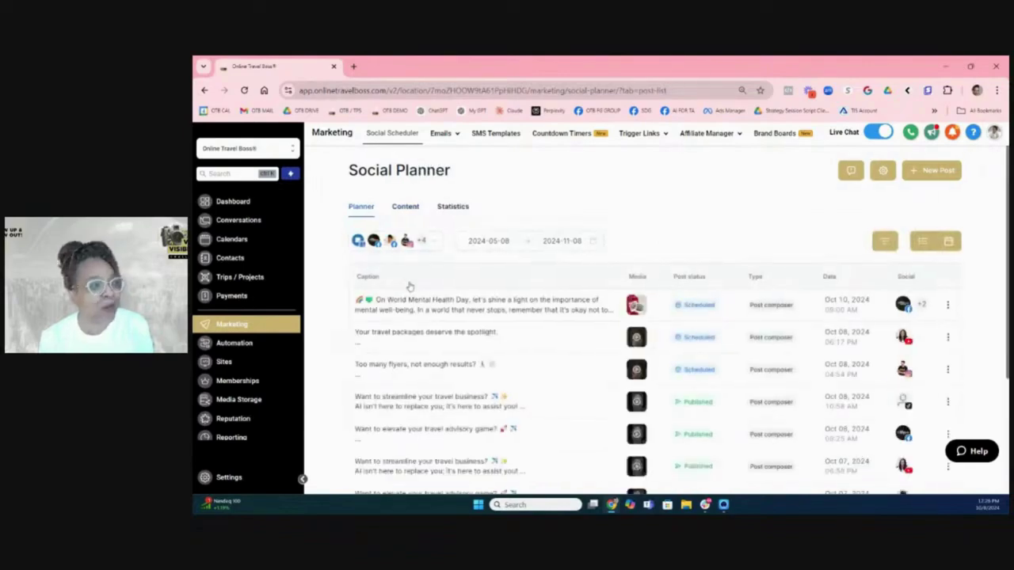
- Start a new post from the recurring content section and choose the Online Travel Boss School Facebook account as its destination
left_click(409, 209)
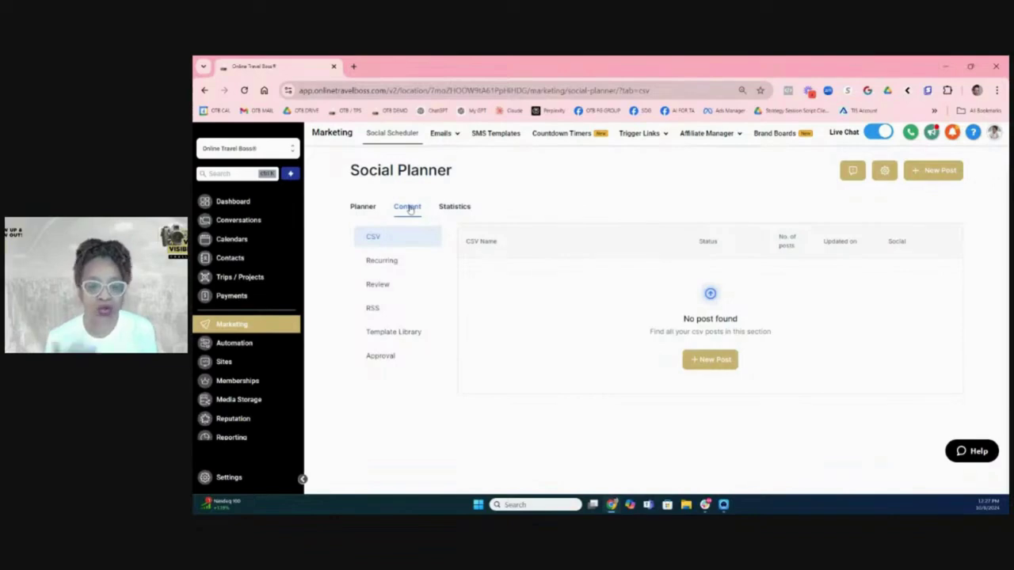
left_click(368, 265)
left_click(703, 360)
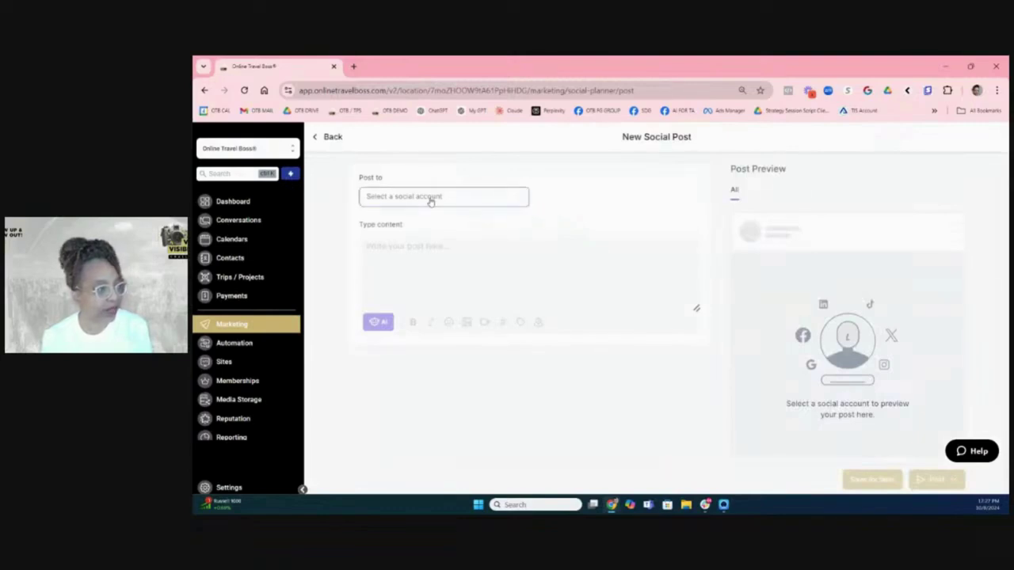
left_click(430, 198)
left_click(430, 328)
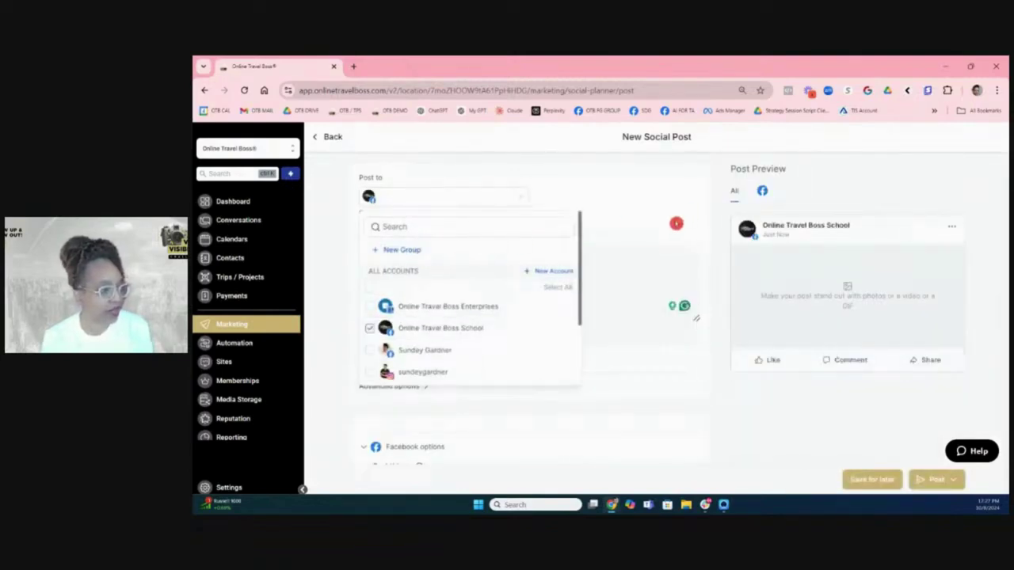
left_click(674, 222)
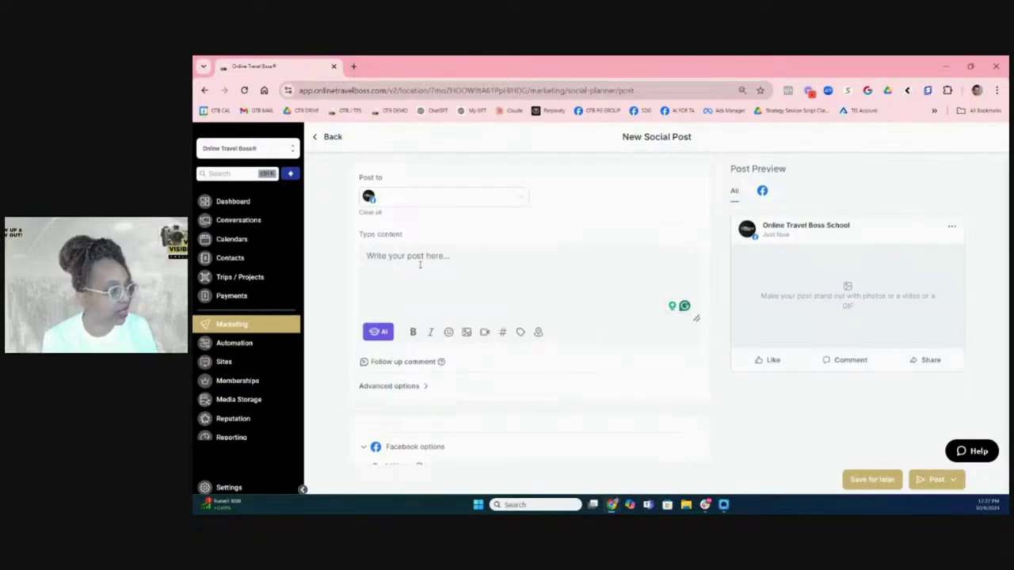
- Enter "test recurring featuring feature" as the post's content
left_click(419, 265)
type("test")
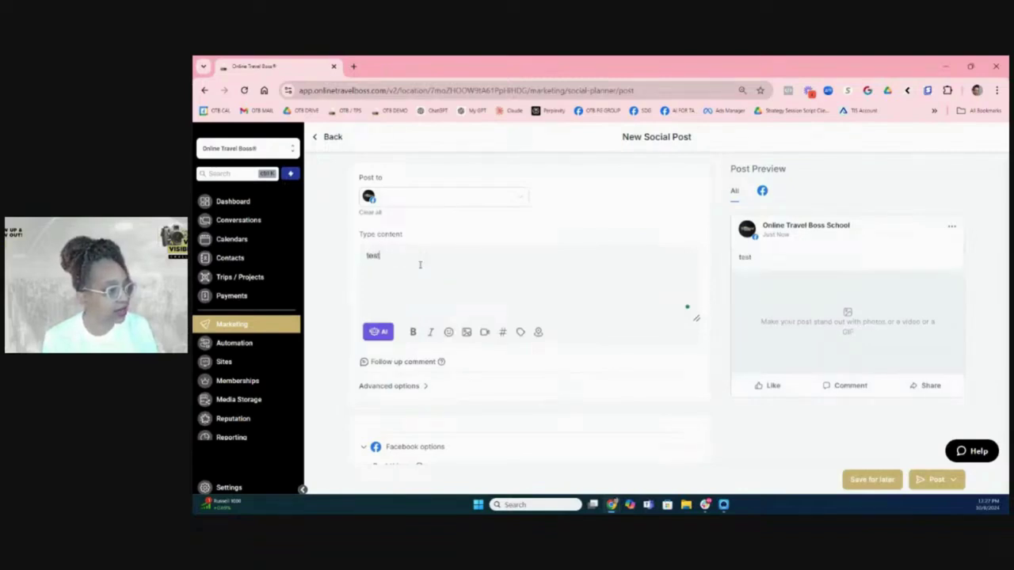
type(" recurring")
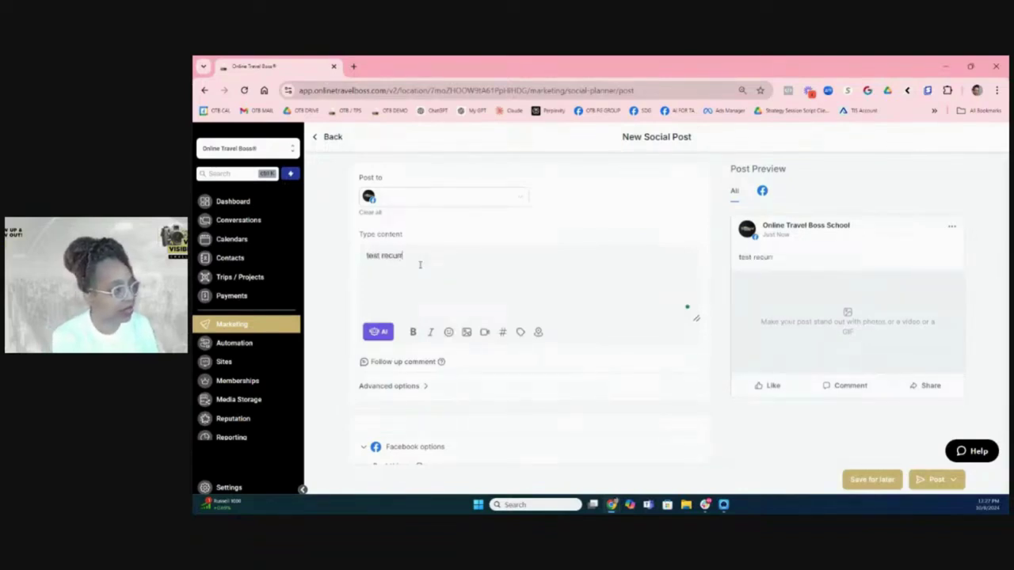
type(" feature")
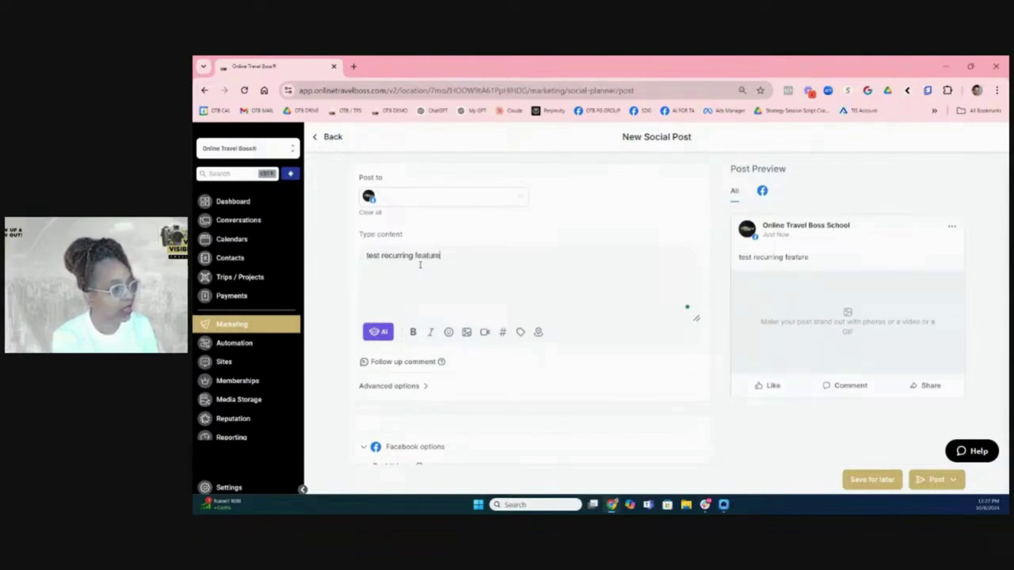
key("BackSpace")
type("ing featu")
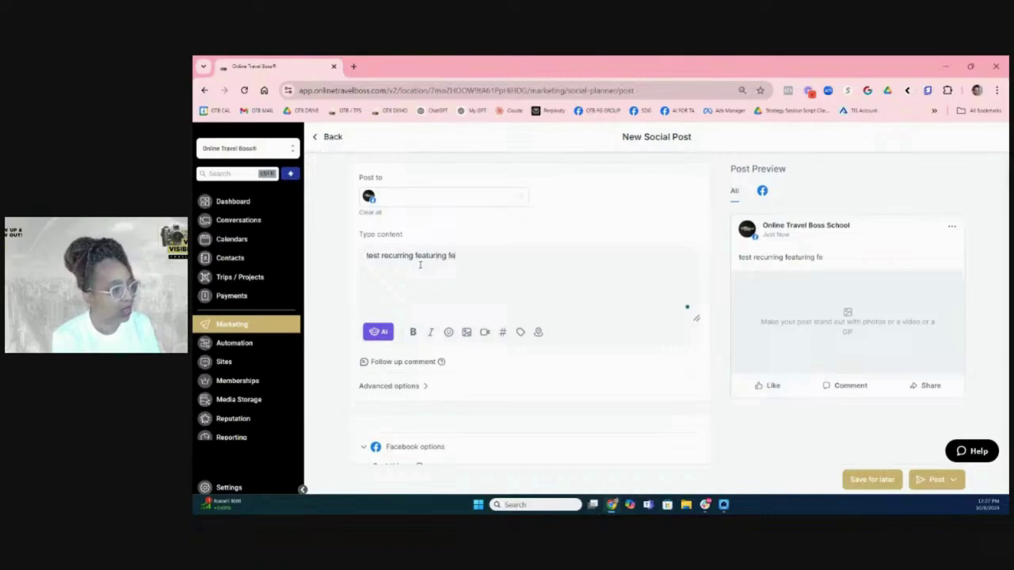
type("re")
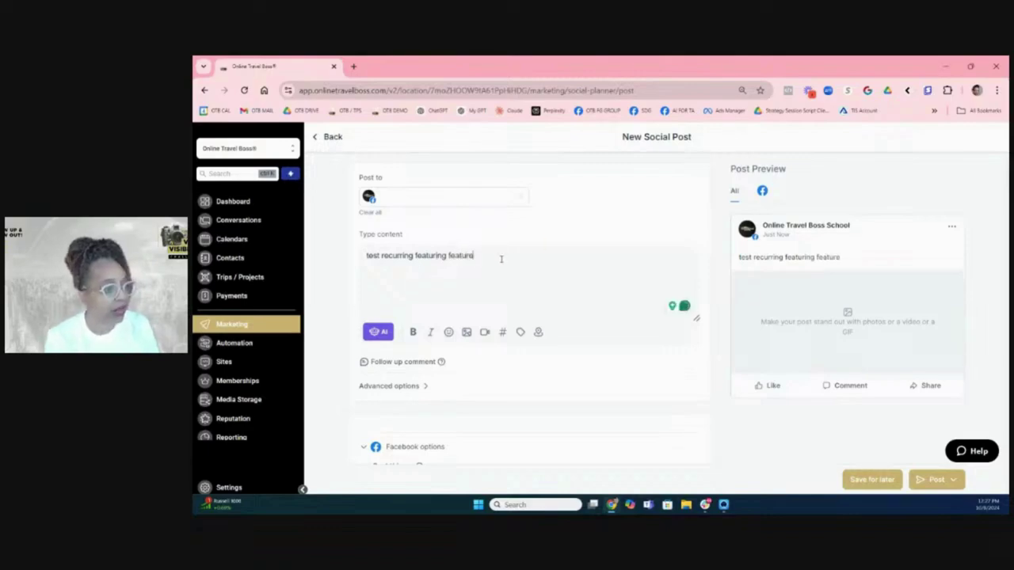
- Check the Facebook options of the new post and save it for later as a draft
scroll(510, 285, "down", 1)
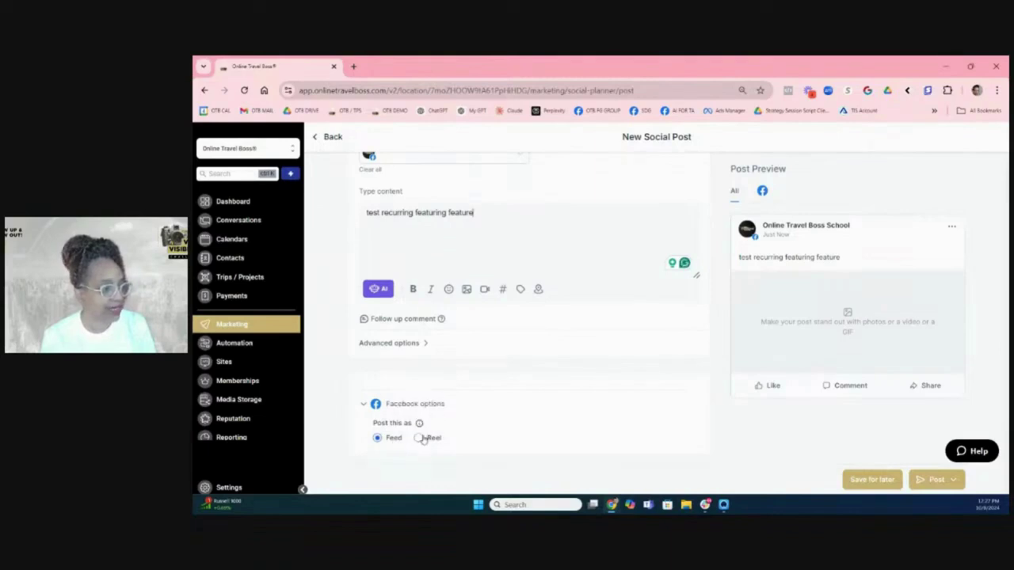
scroll(534, 358, "up", 1)
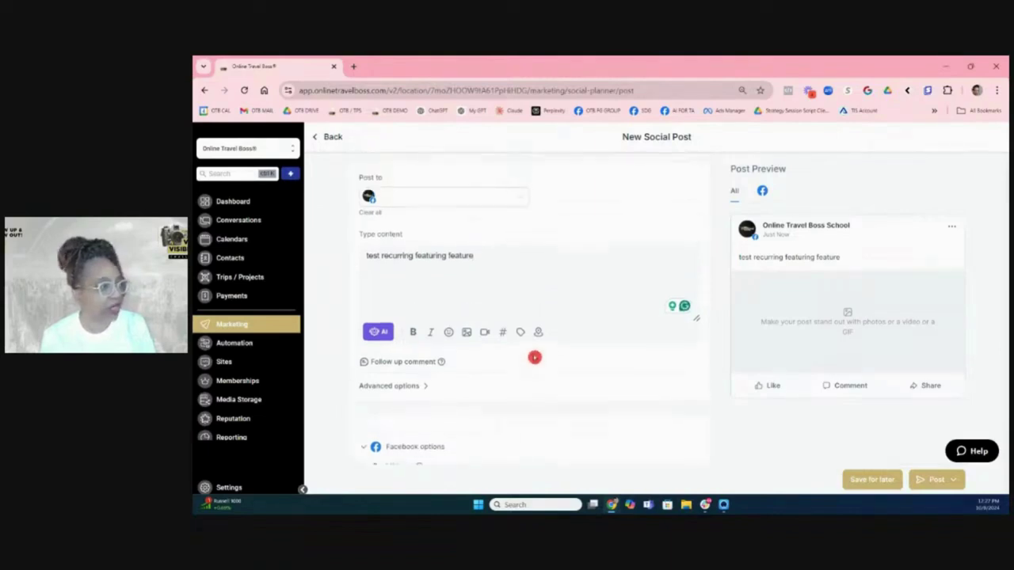
scroll(533, 358, "down", 1)
left_click(871, 479)
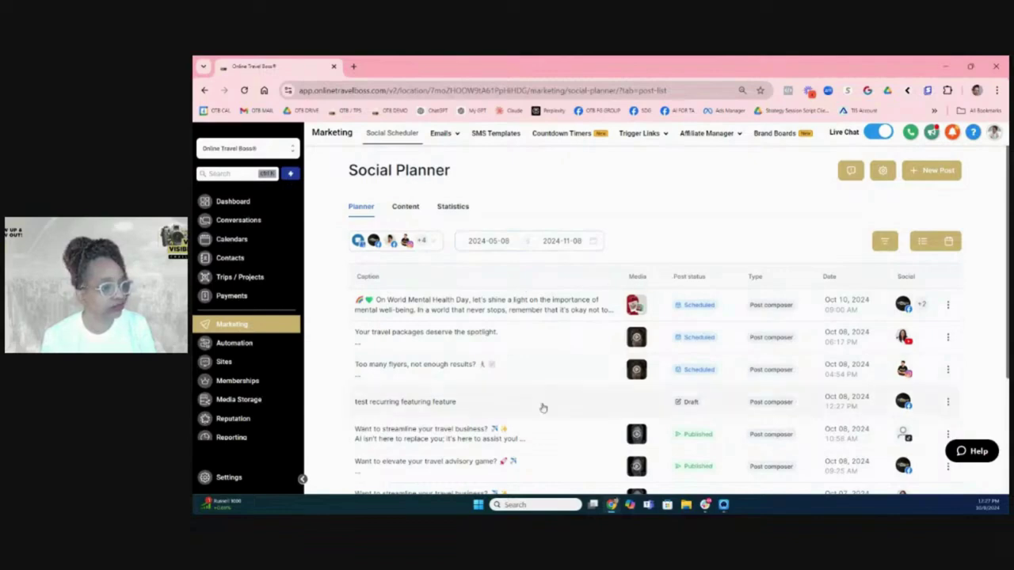
- Open the draft post "test recurring featuring feature" for editing from the planner's post list
scroll(998, 399, "down", 1)
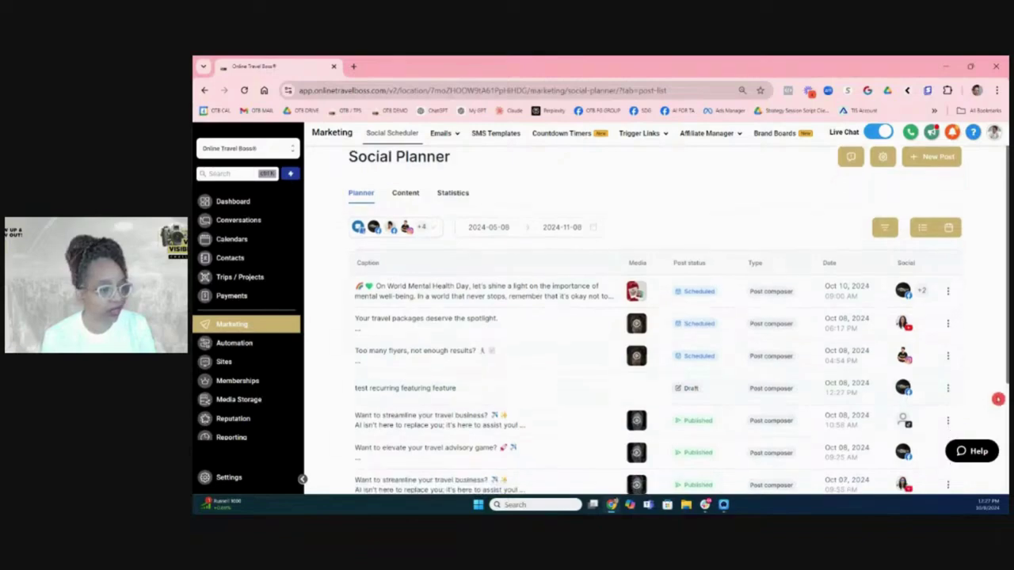
scroll(998, 399, "down", 1)
left_click(948, 349)
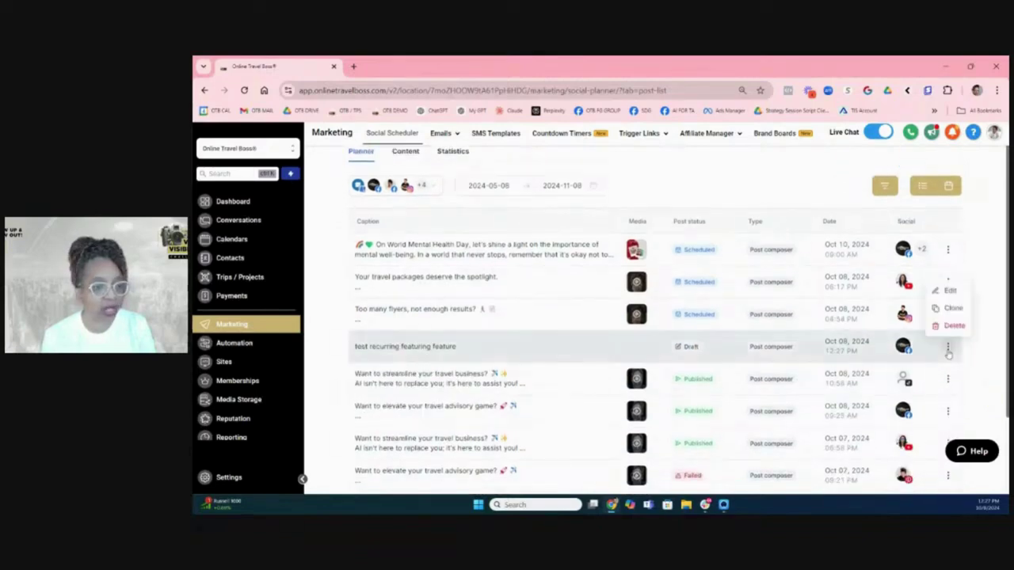
left_click(947, 290)
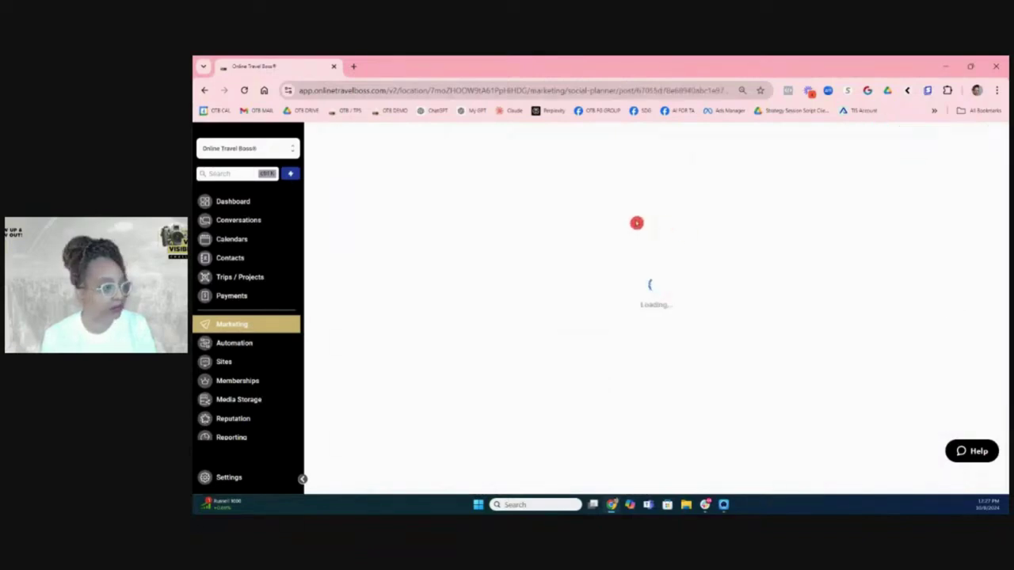
scroll(702, 280, "down", 1)
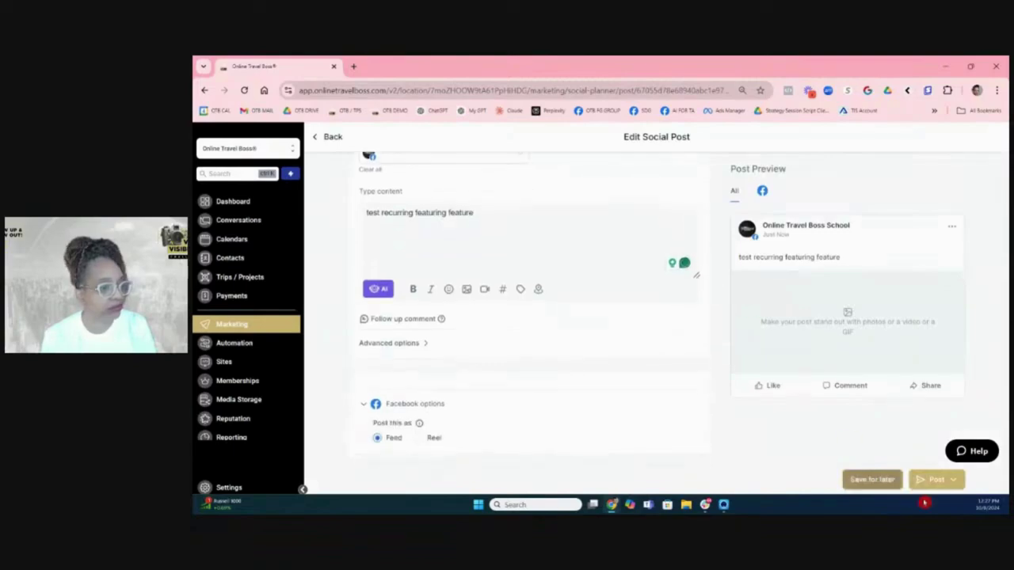
- Choose to schedule the draft as a recurring post and set it to repeat every 1 month
left_click(937, 483)
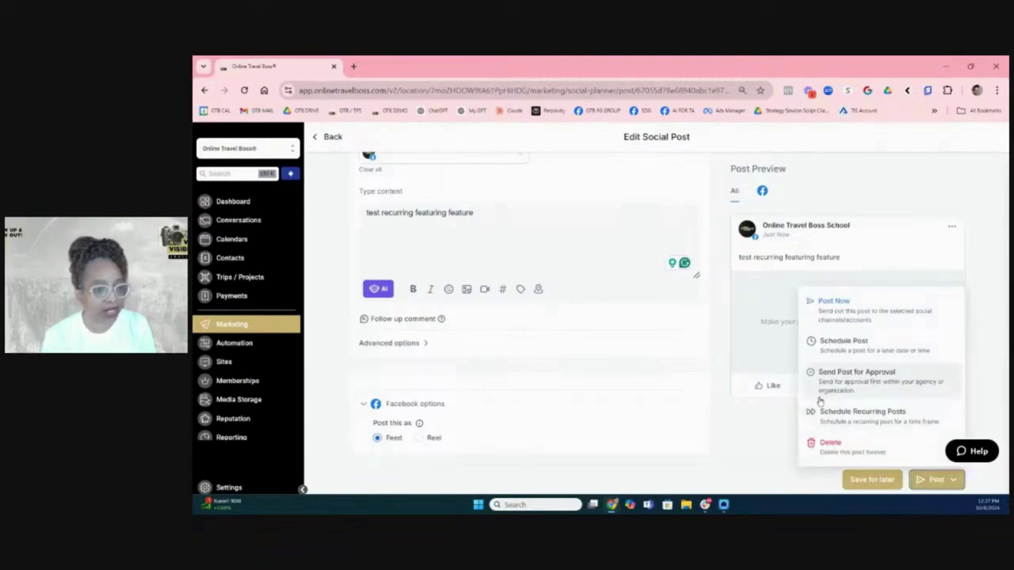
left_click(905, 418)
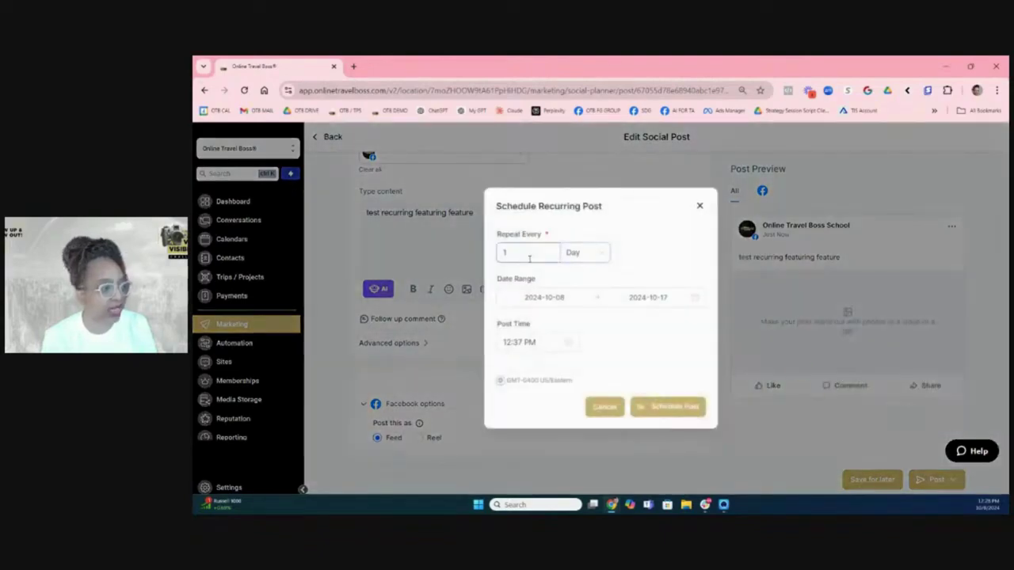
left_click(600, 255)
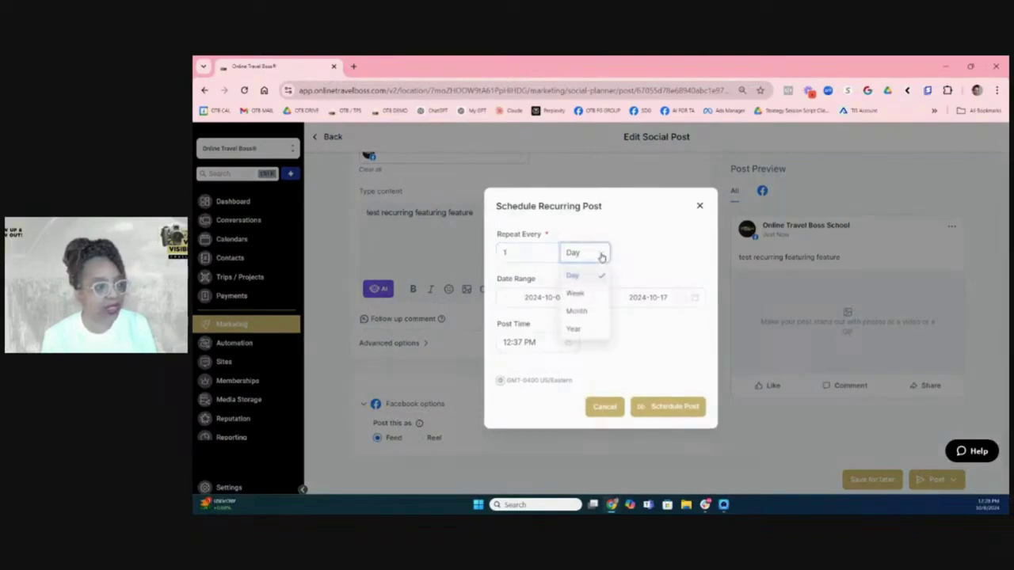
left_click(580, 312)
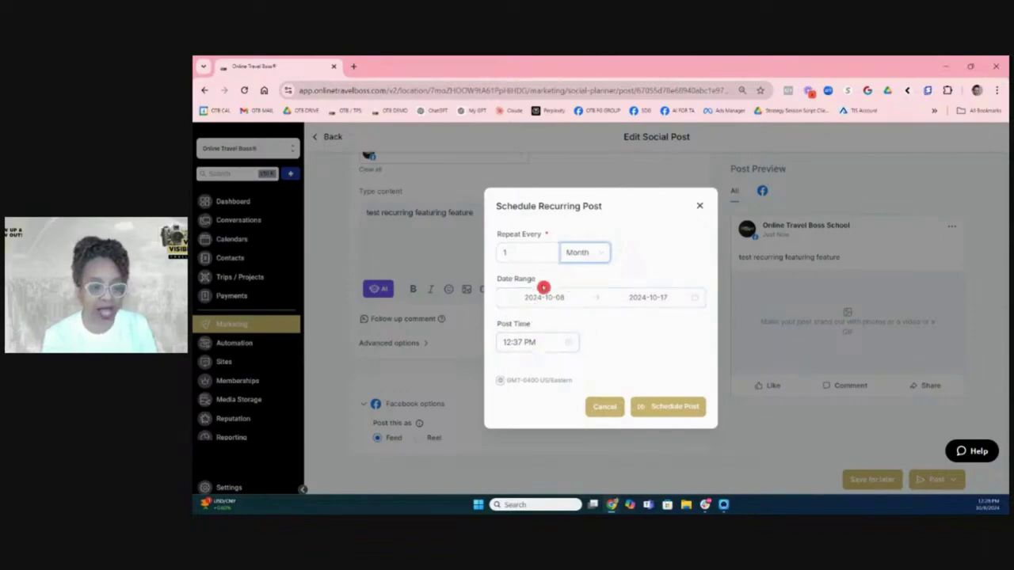
- Check the recurring schedule's date range, close the scheduling dialog without scheduling, and return to the post list
left_click(692, 302)
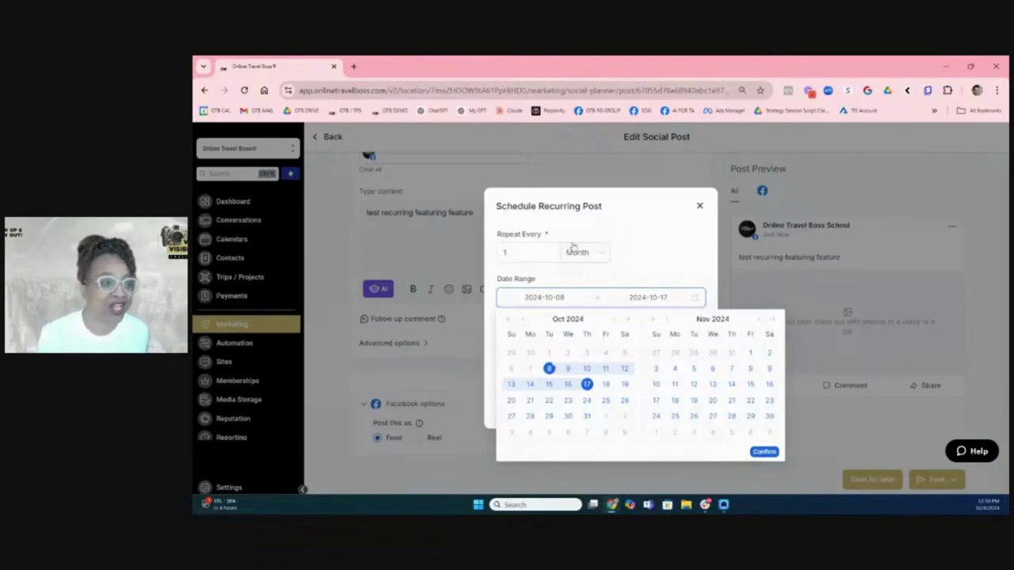
left_click(679, 264)
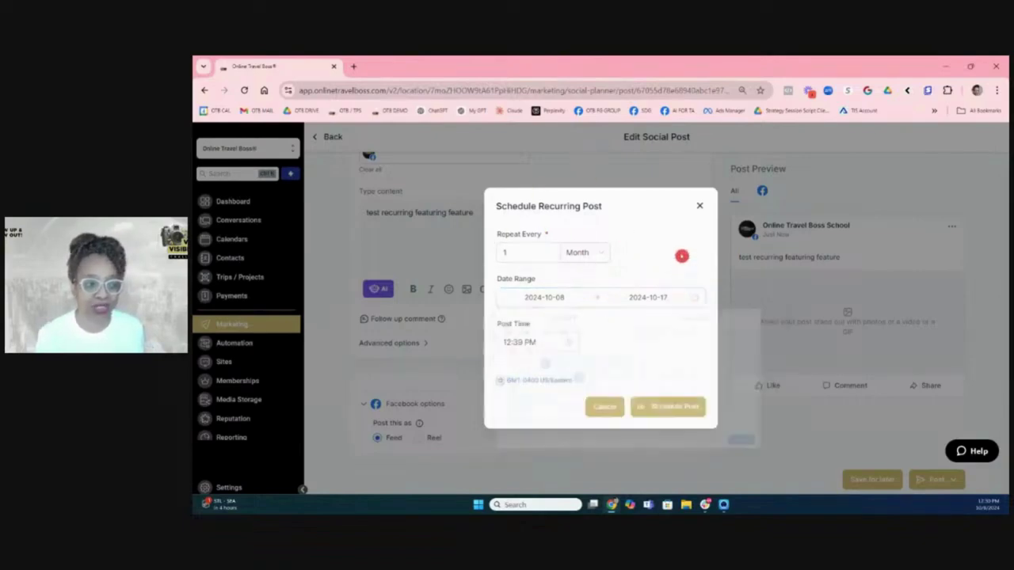
left_click(697, 207)
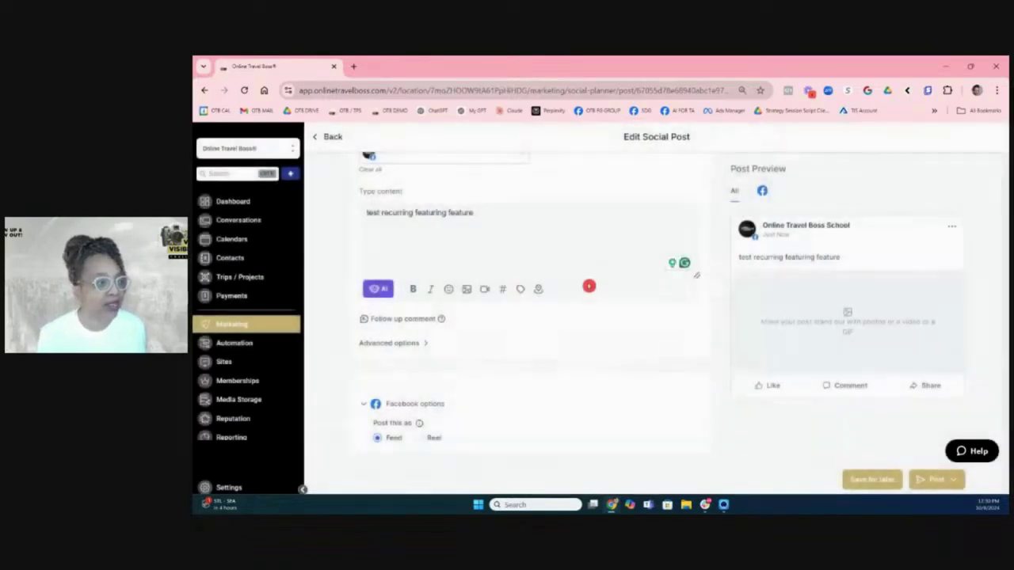
scroll(458, 310, "up", 1)
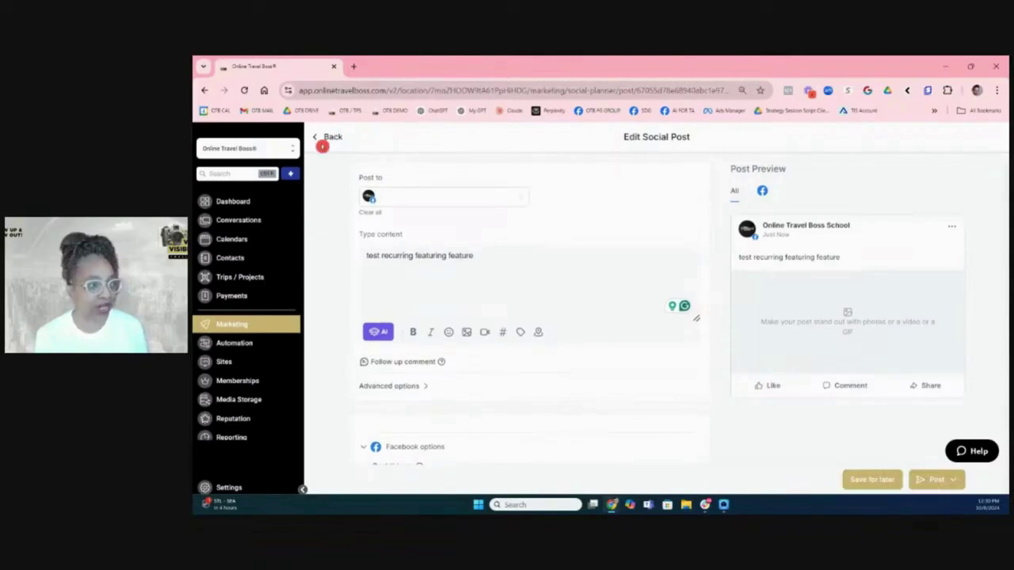
left_click(330, 139)
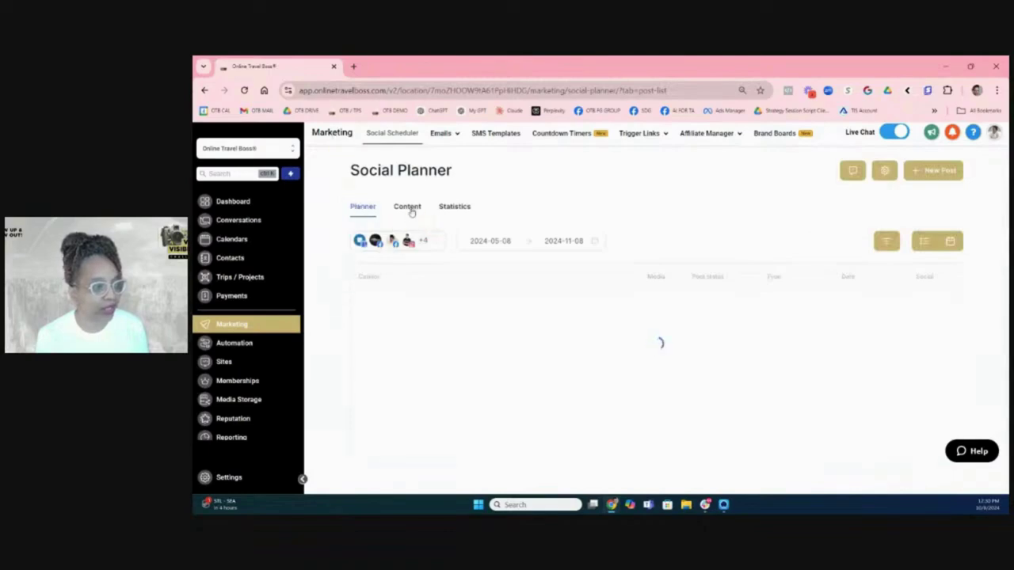
- View the CSV posts in the planner's content section
left_click(405, 206)
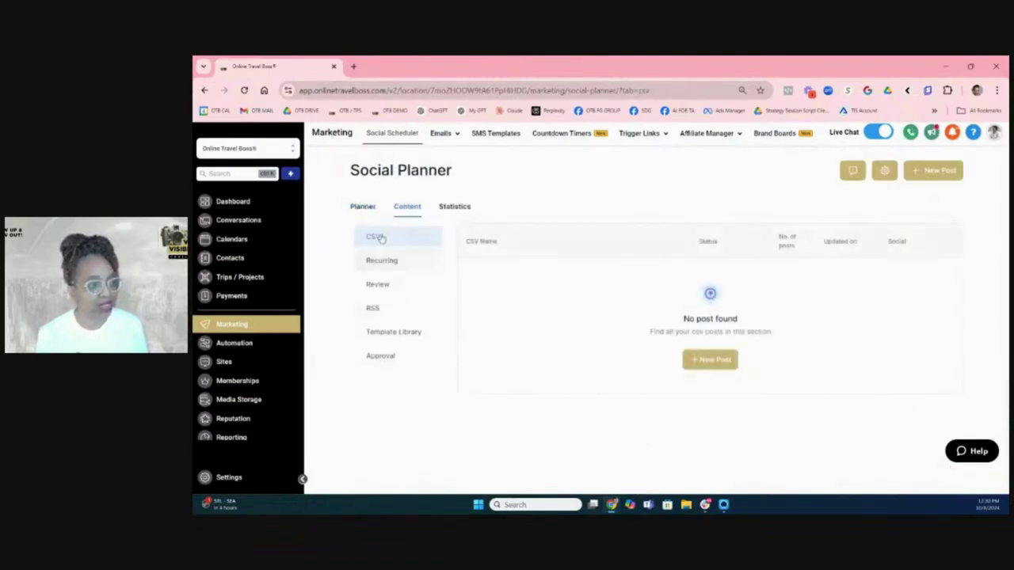
left_click(407, 254)
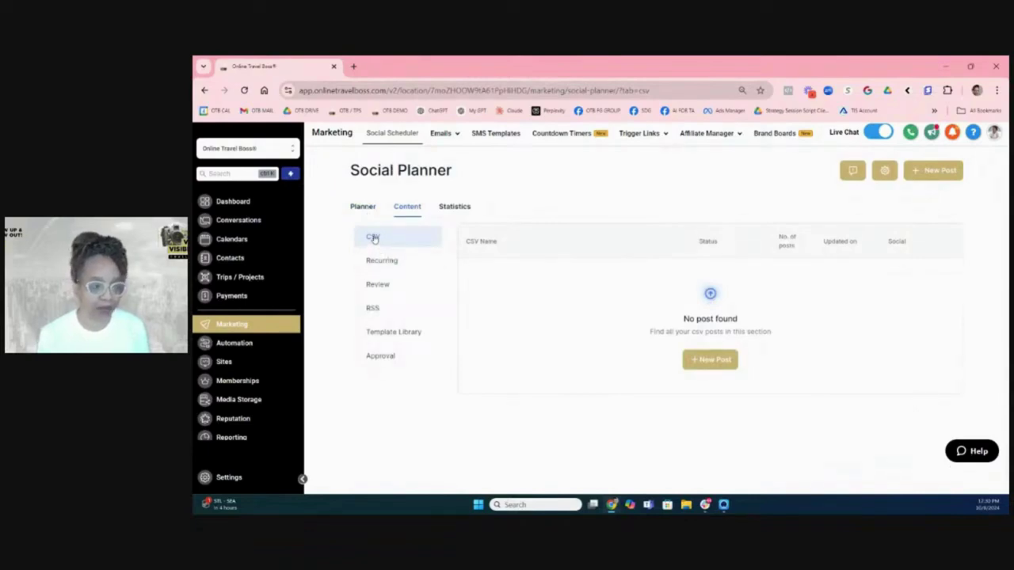
left_click(383, 251)
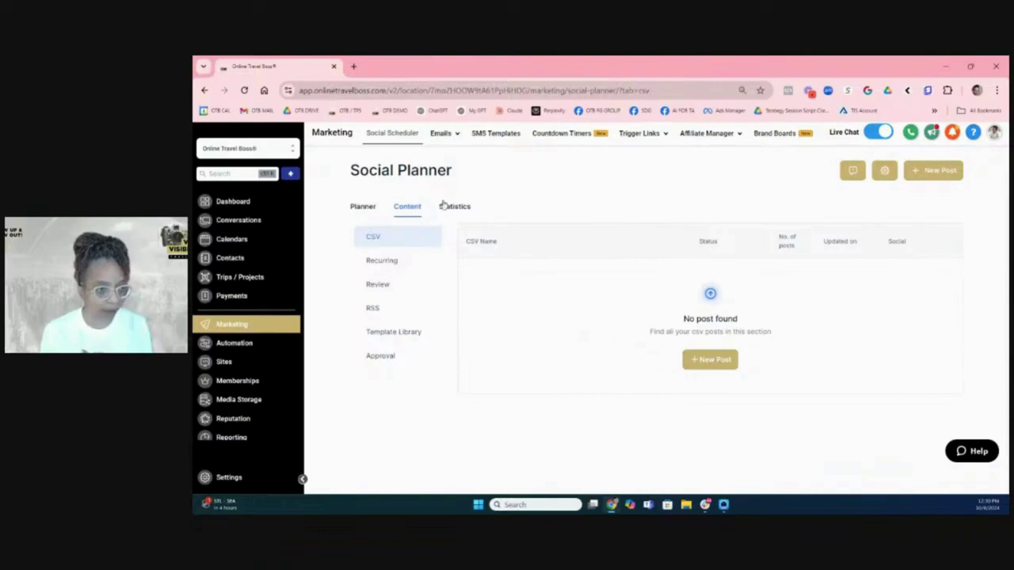
- Start a new post upload from CSV, then download the sample file and open it
left_click(929, 172)
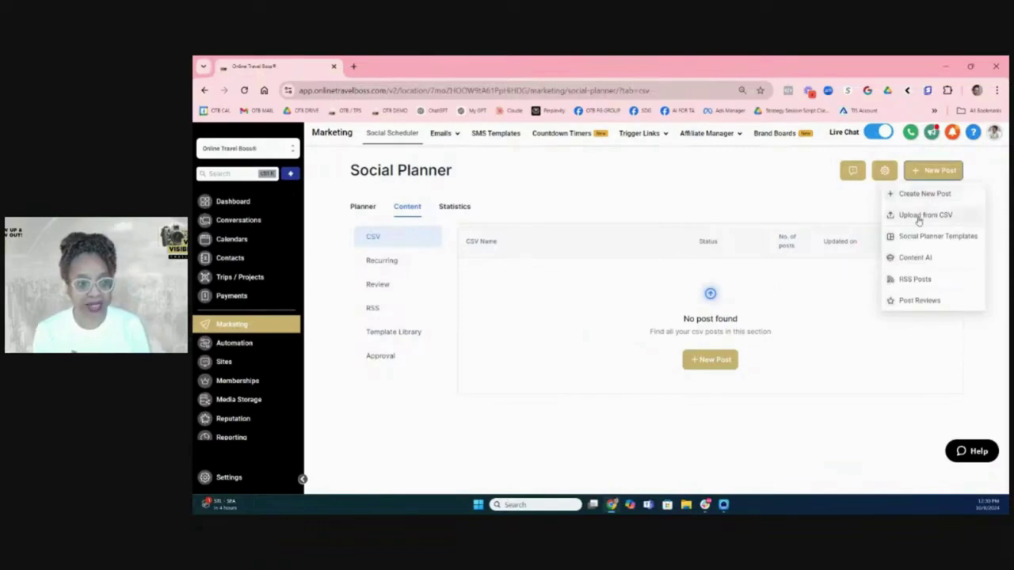
left_click(919, 217)
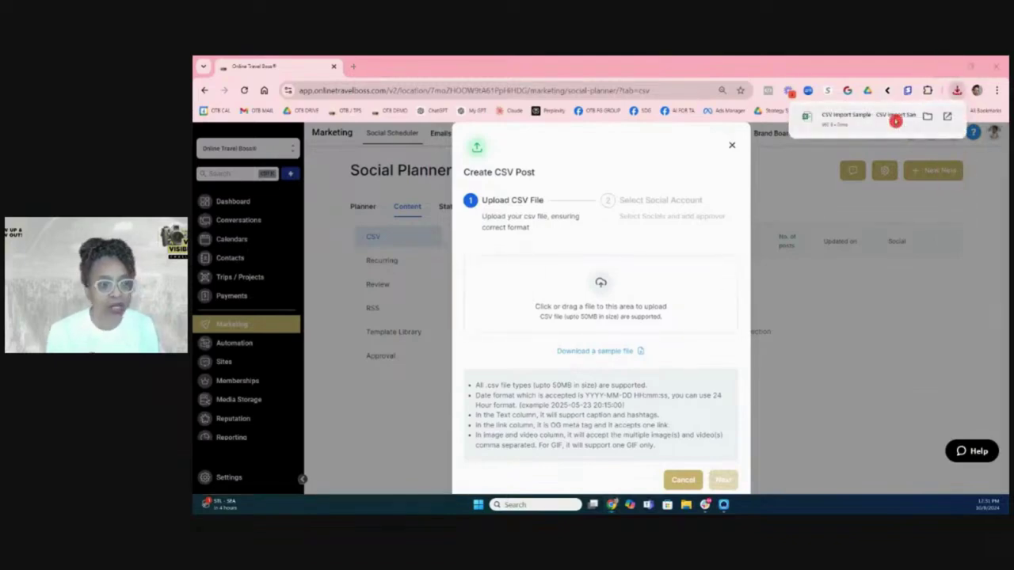
left_click(895, 121)
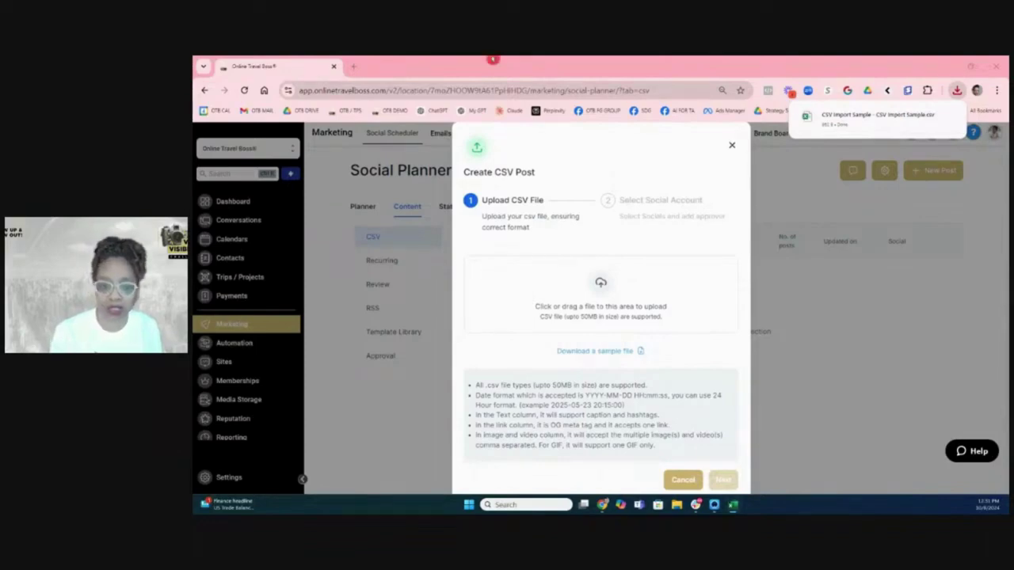
- Open the recent files of Google Drive in a new browser tab
left_click(356, 66)
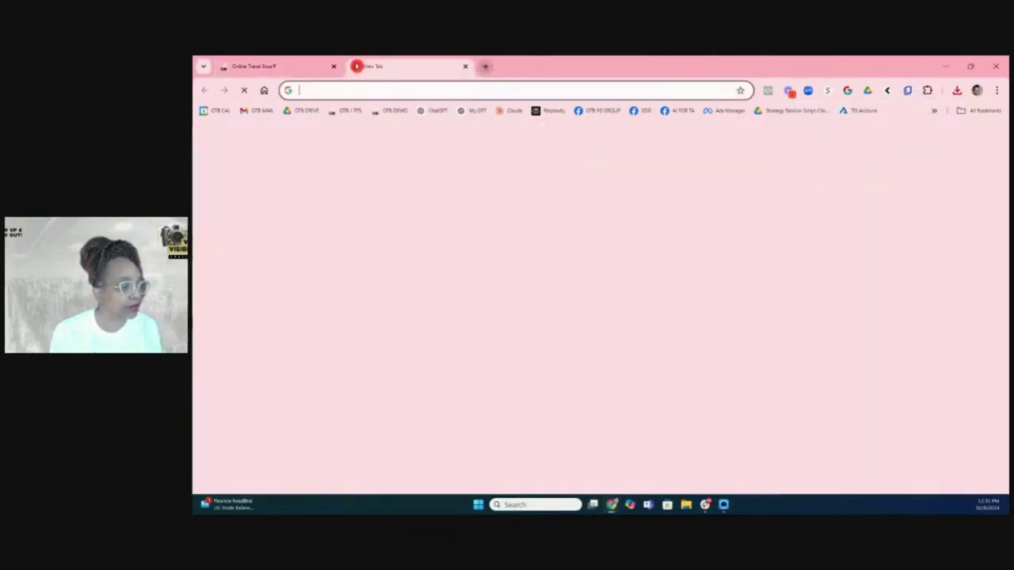
left_click(374, 82)
type("google")
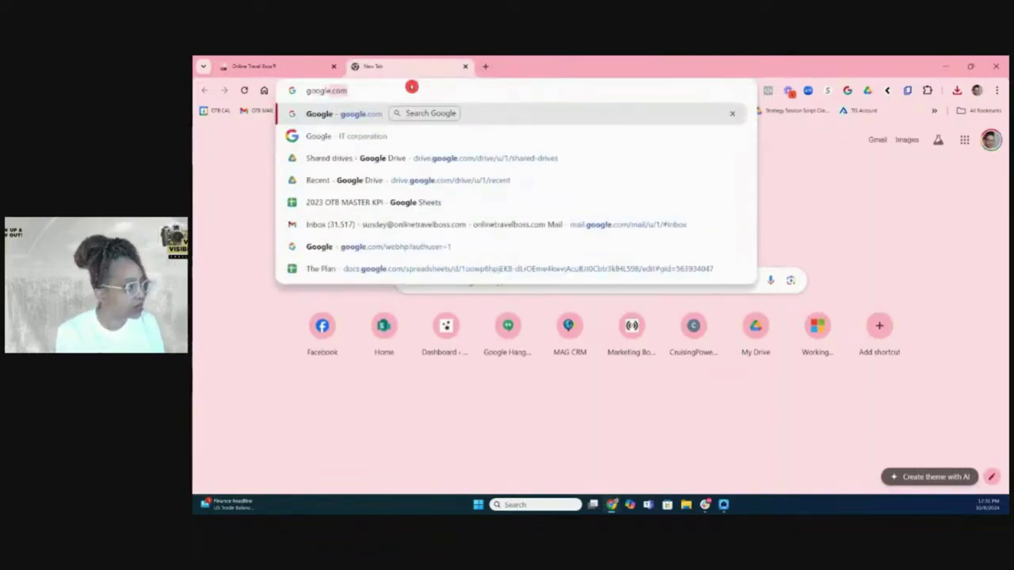
left_click(491, 188)
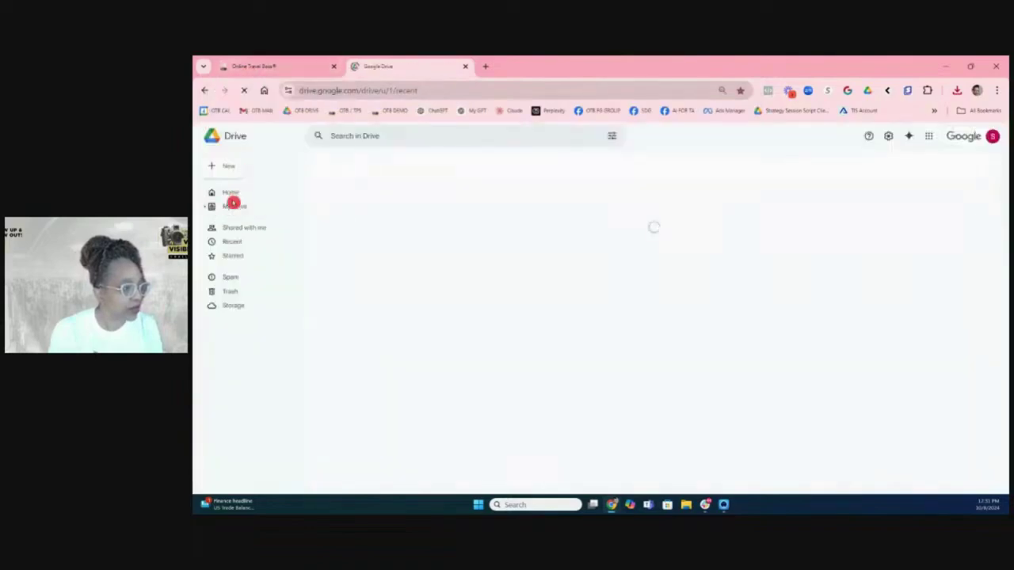
- Upload the file "CSV Import Sample - CSV Import Sample.csv" from the Downloads folder to Google Drive
left_click(228, 171)
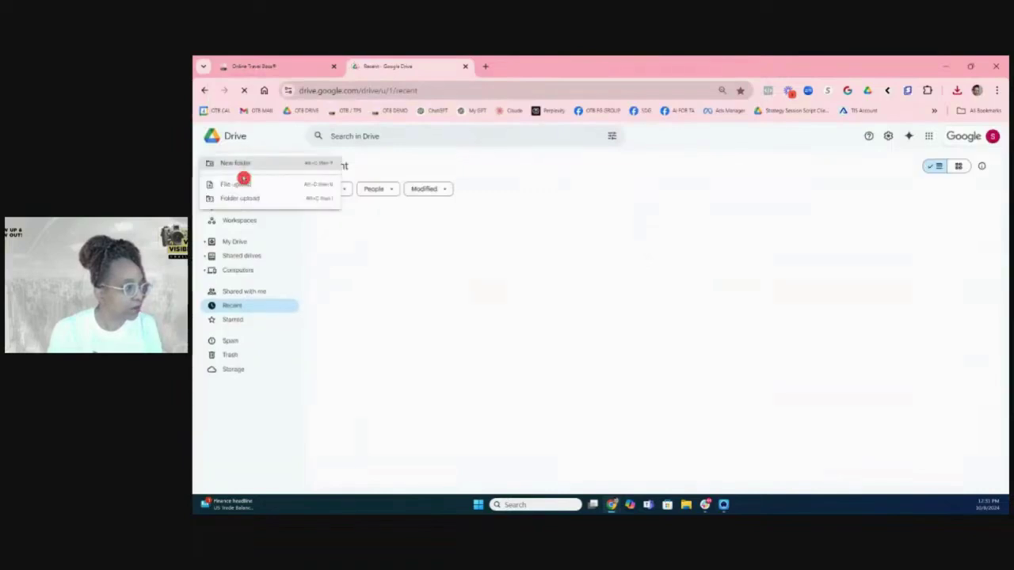
left_click(418, 174)
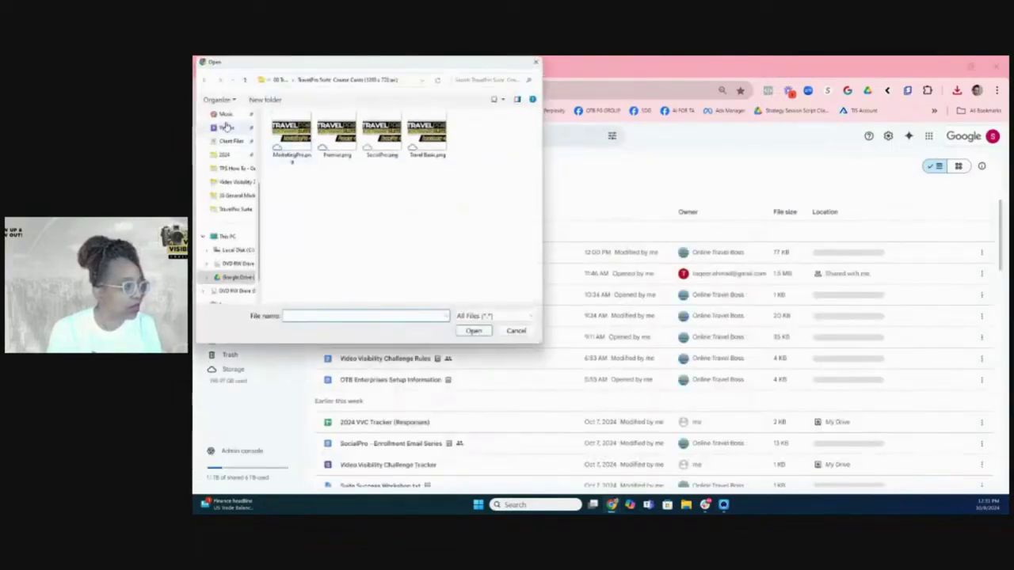
scroll(229, 165, "up", 3)
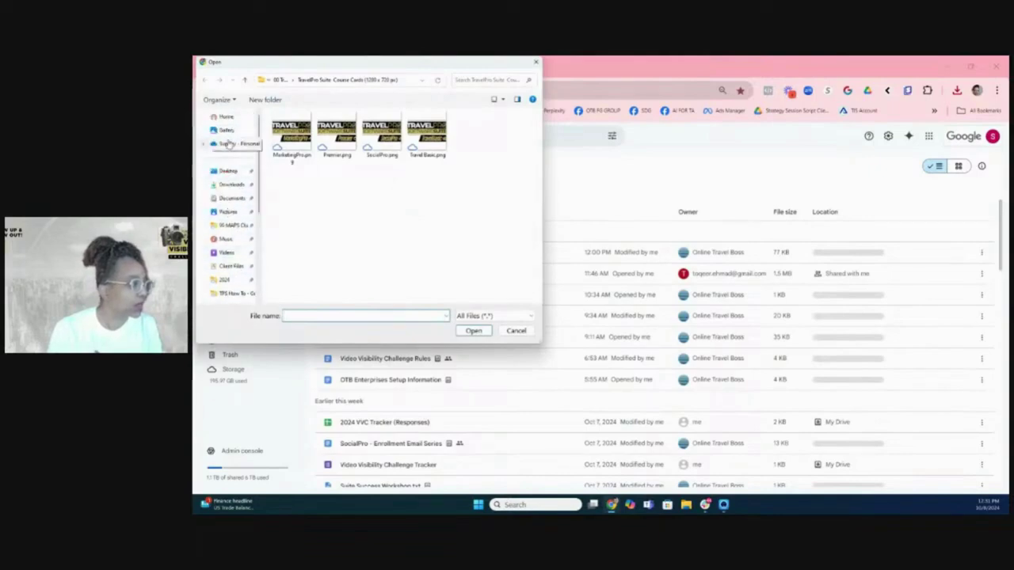
left_click(228, 184)
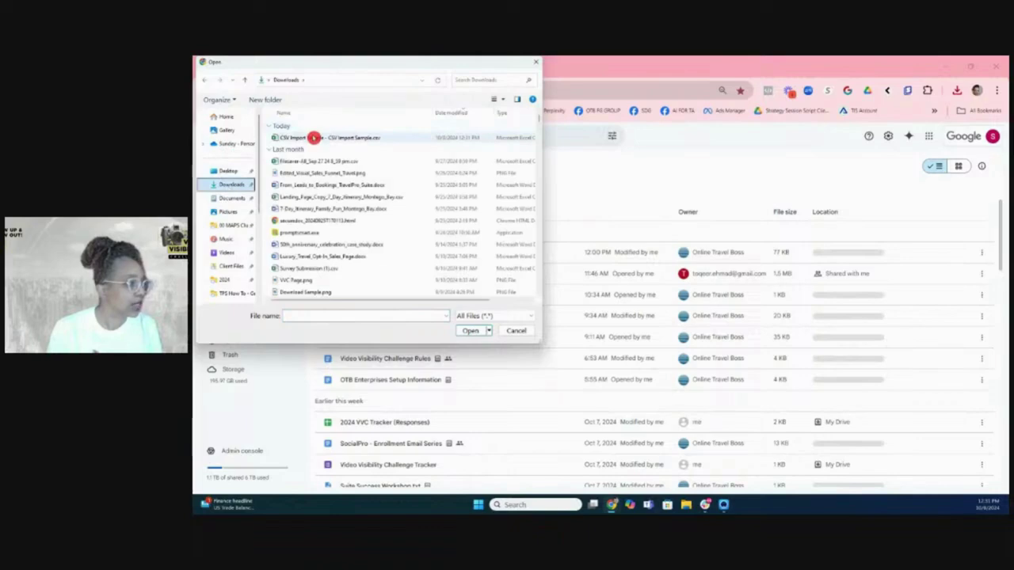
double_click(309, 137)
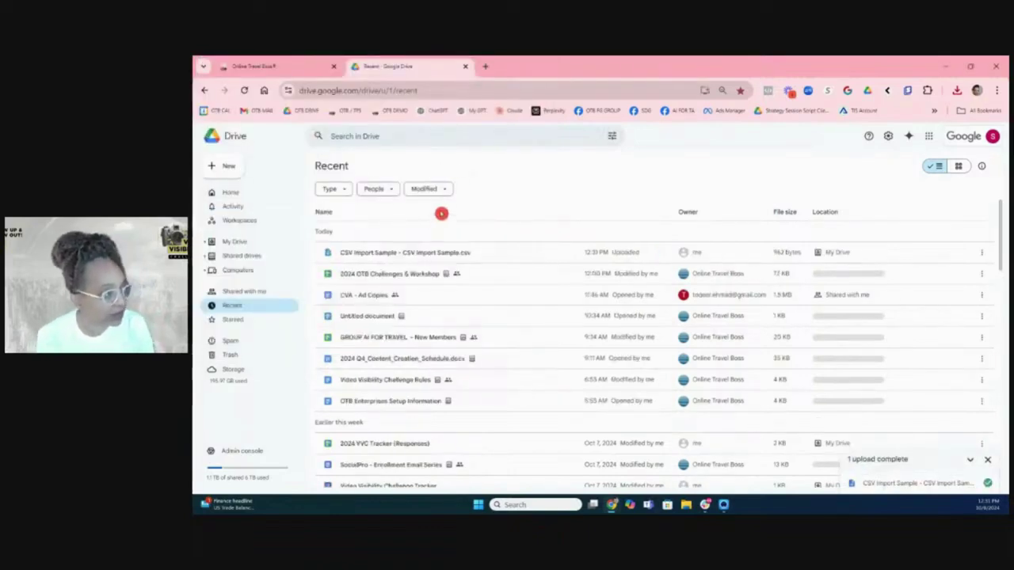
- Open the uploaded CSV Import Sample file in Google Sheets
left_click(436, 256)
double_click(436, 256)
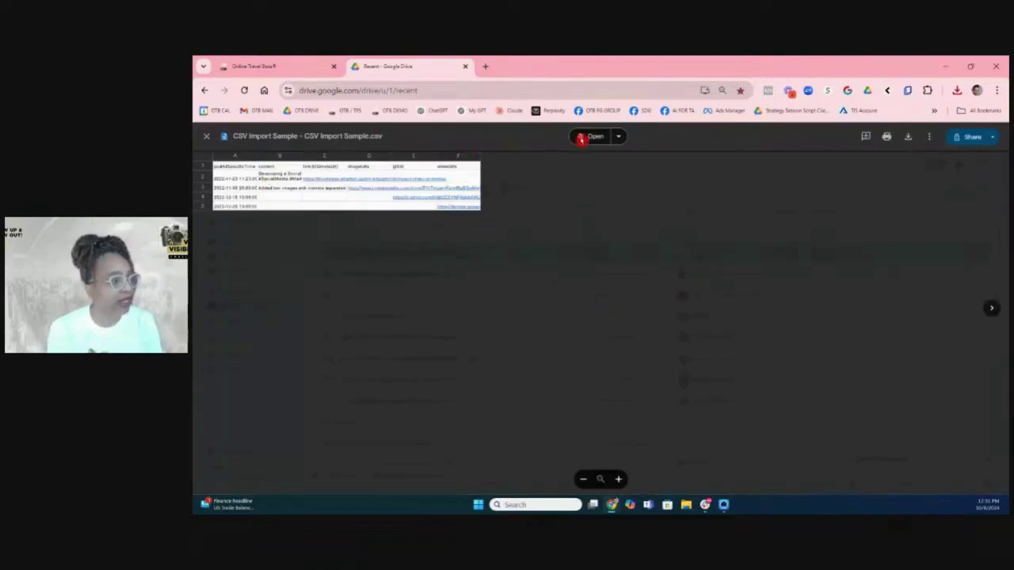
left_click(620, 136)
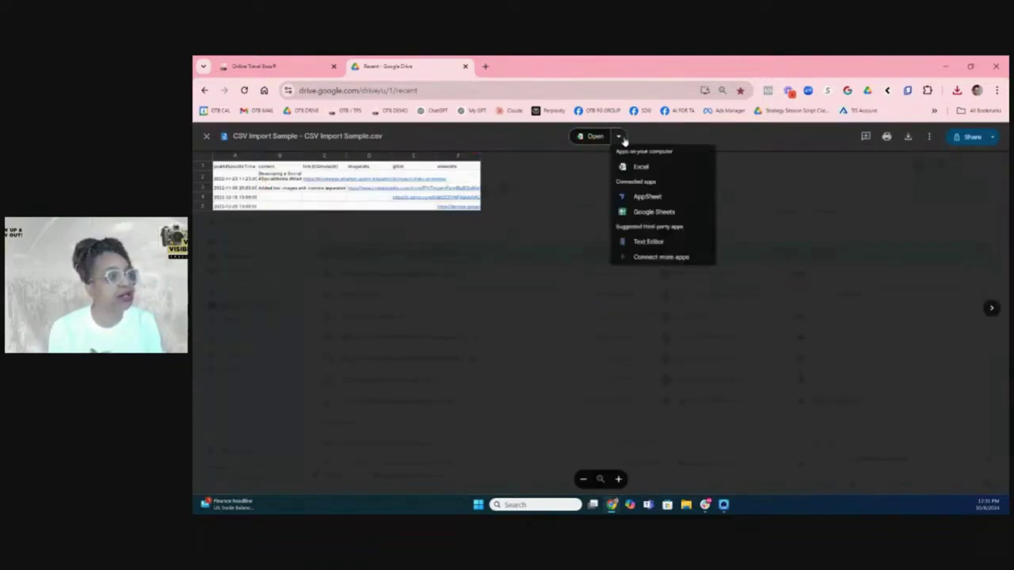
left_click(638, 214)
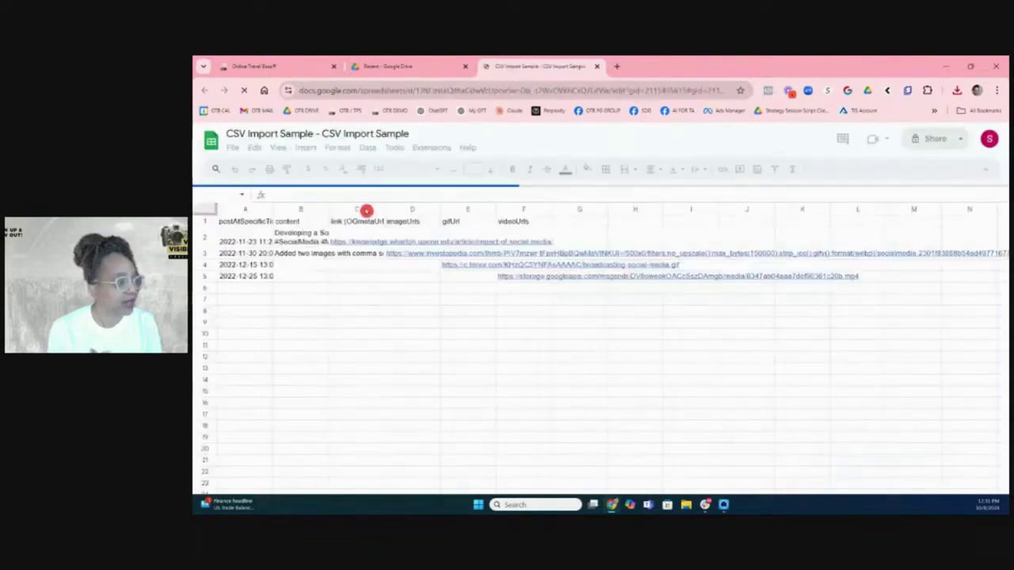
- Widen the content column of the sample sheet and inspect the first sample post's scheduled time and content
left_click(324, 284)
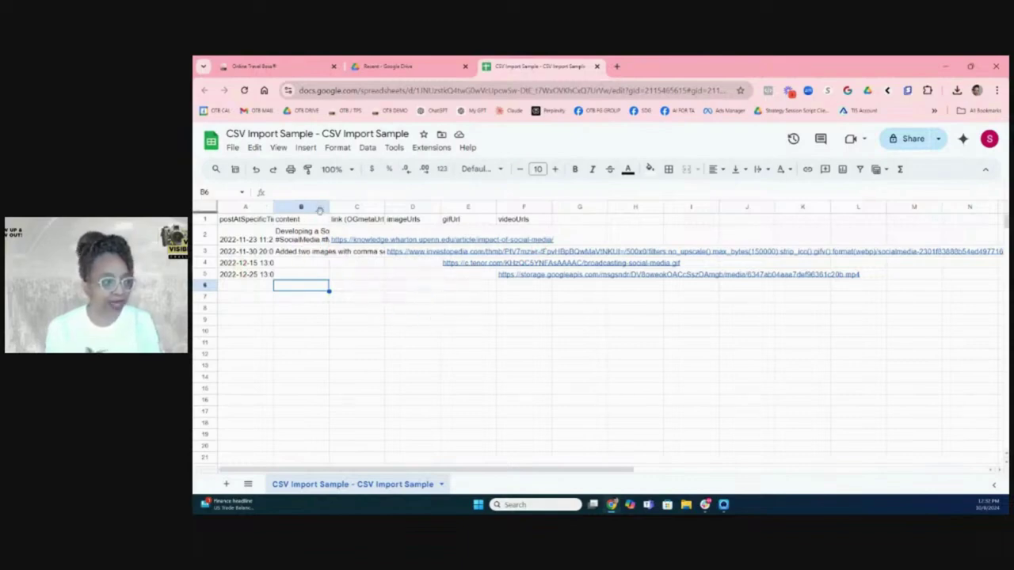
left_click_drag(329, 207, 408, 208)
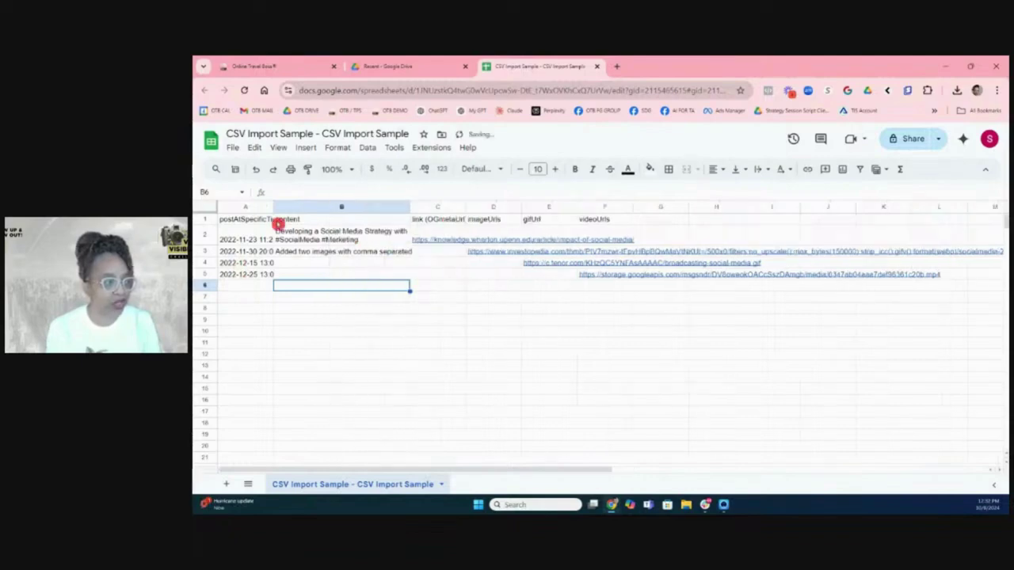
left_click(229, 243)
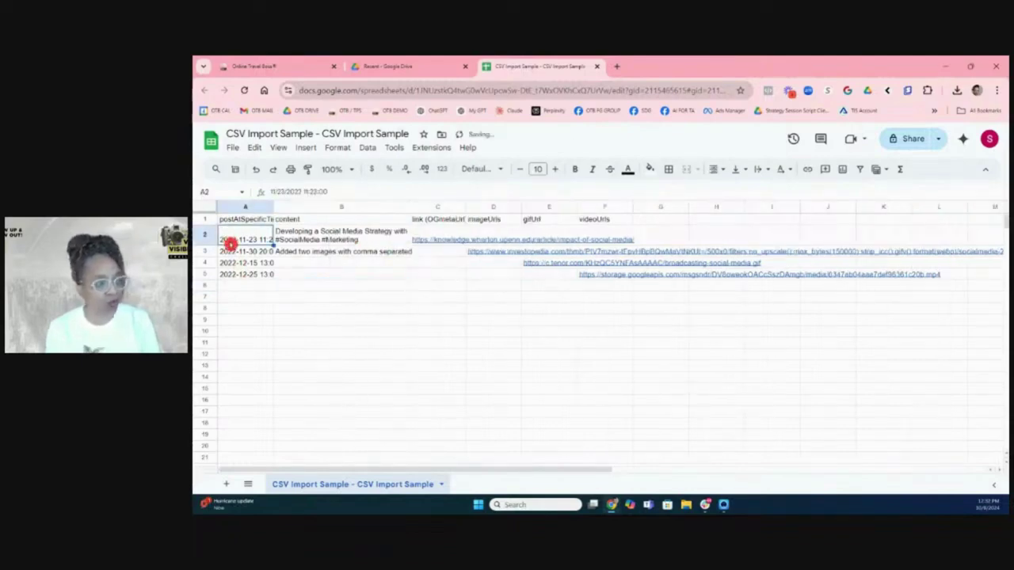
left_click(360, 236)
double_click(364, 236)
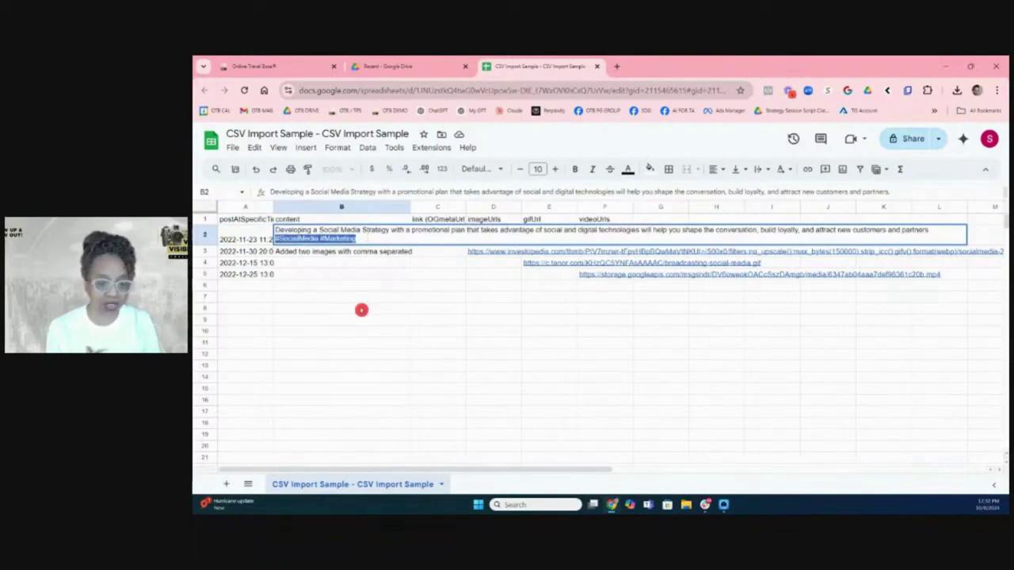
left_click(391, 274)
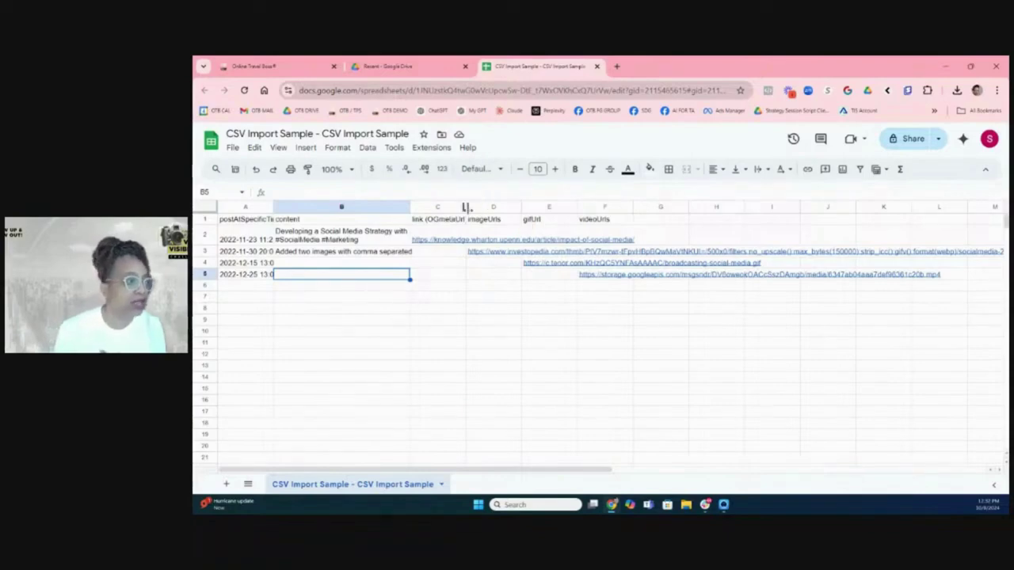
- Widen the link (OGmetaUrl) column of the sample sheet and preview the first sample post's article link
left_click_drag(471, 204, 526, 220)
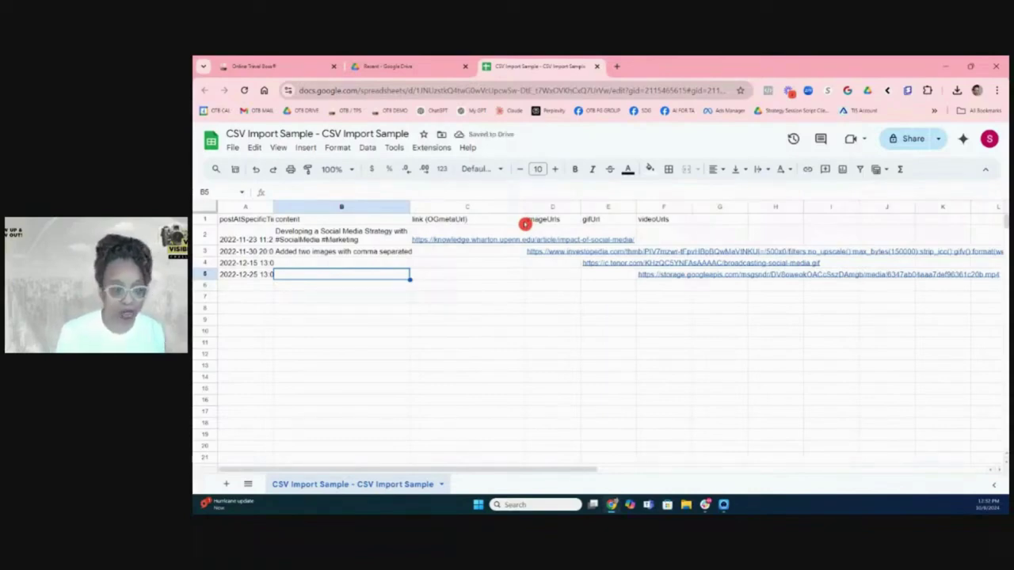
mouse_move(486, 240)
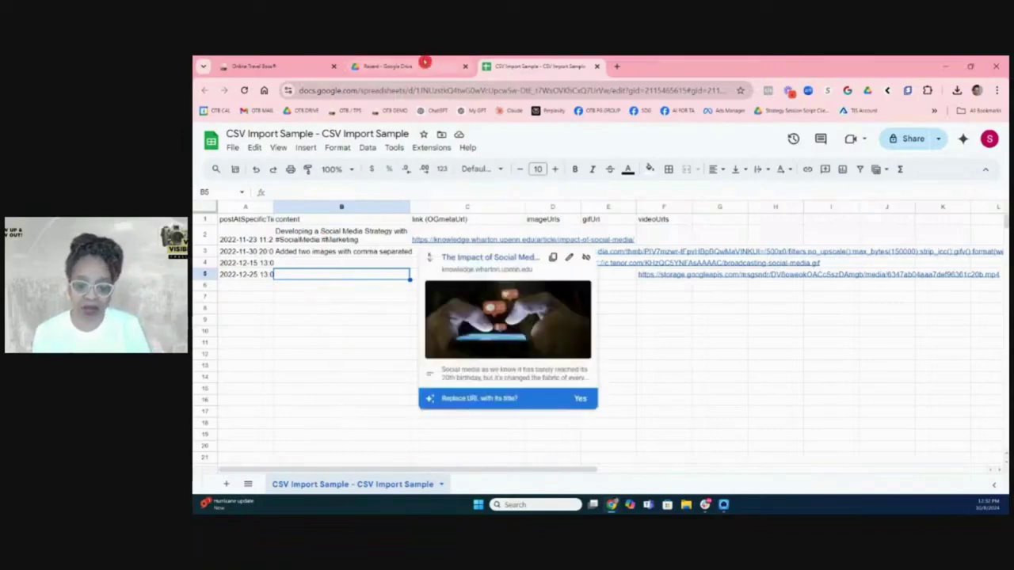
- Return to the Online Travel Boss Social Planner, dismiss the CSV post upload, and switch to the OTB Demo Training sub-account
left_click(269, 66)
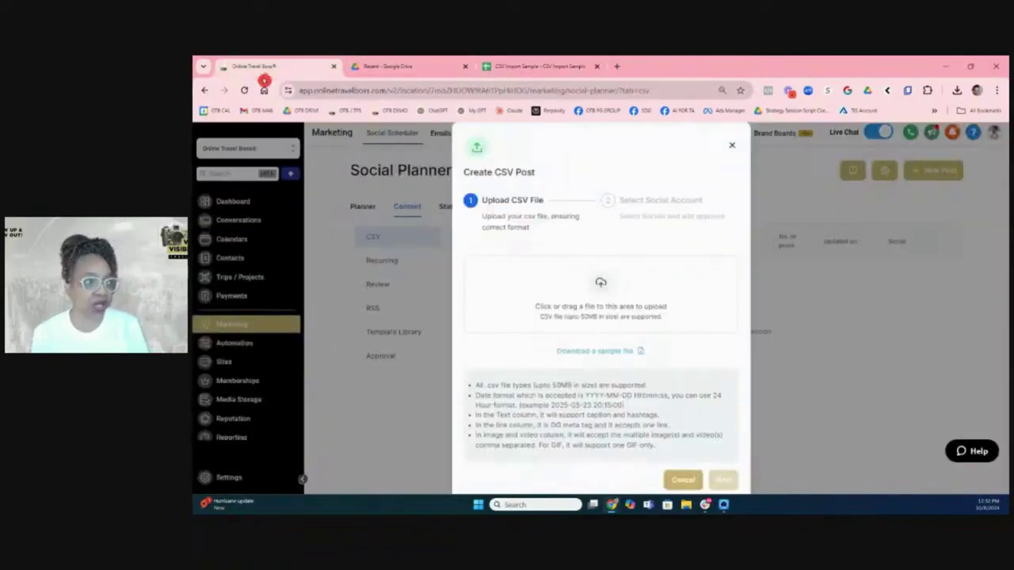
left_click(732, 145)
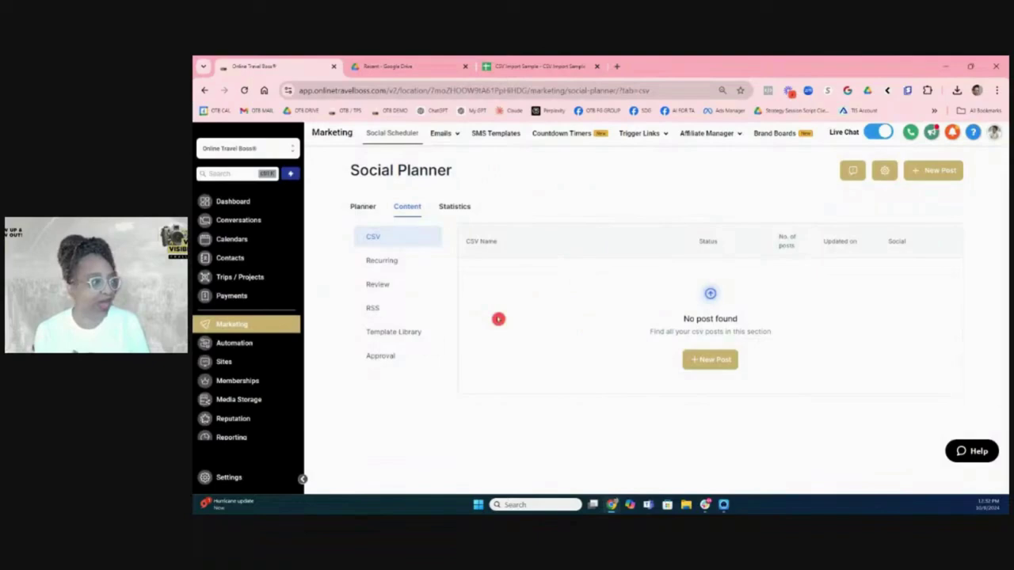
left_click(229, 149)
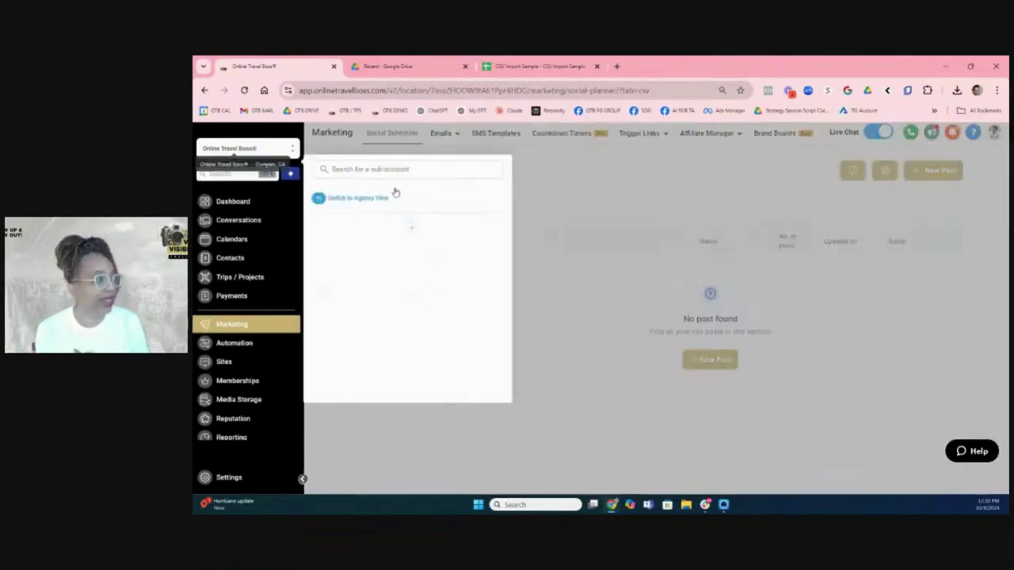
type("demo")
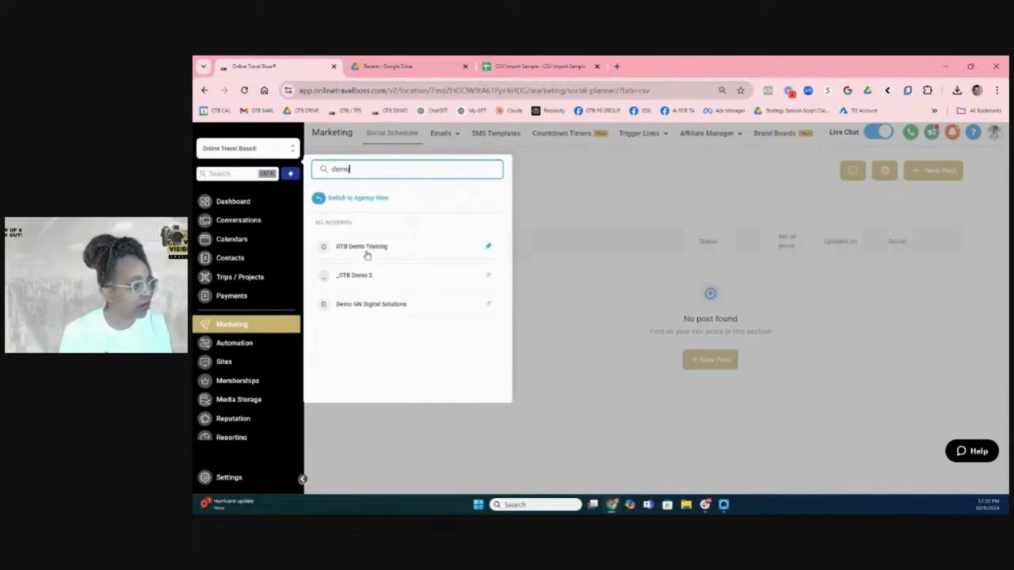
left_click(367, 250)
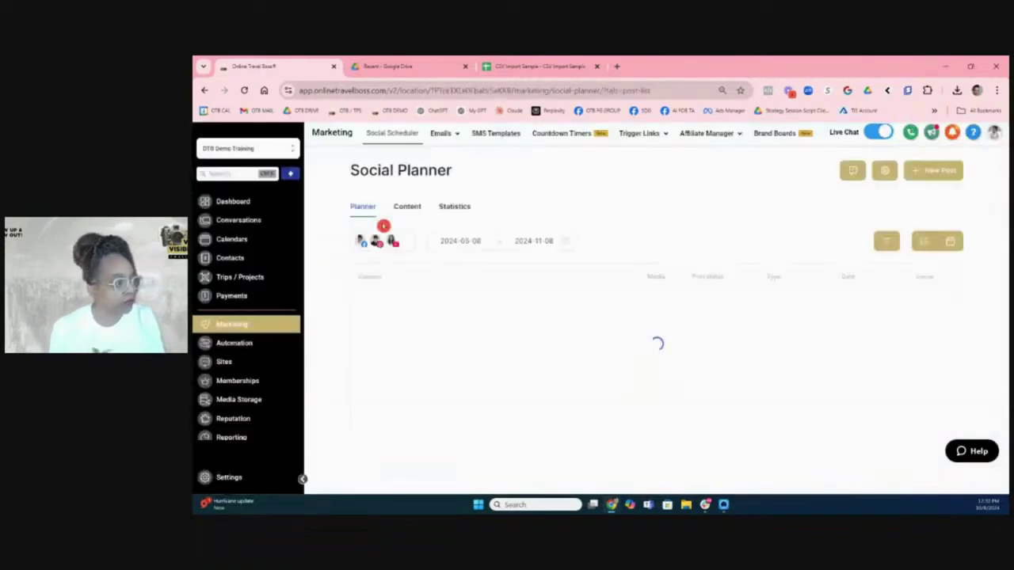
- Check the demo sub-account's Social Planner content for existing recurring and CSV posts
left_click(412, 207)
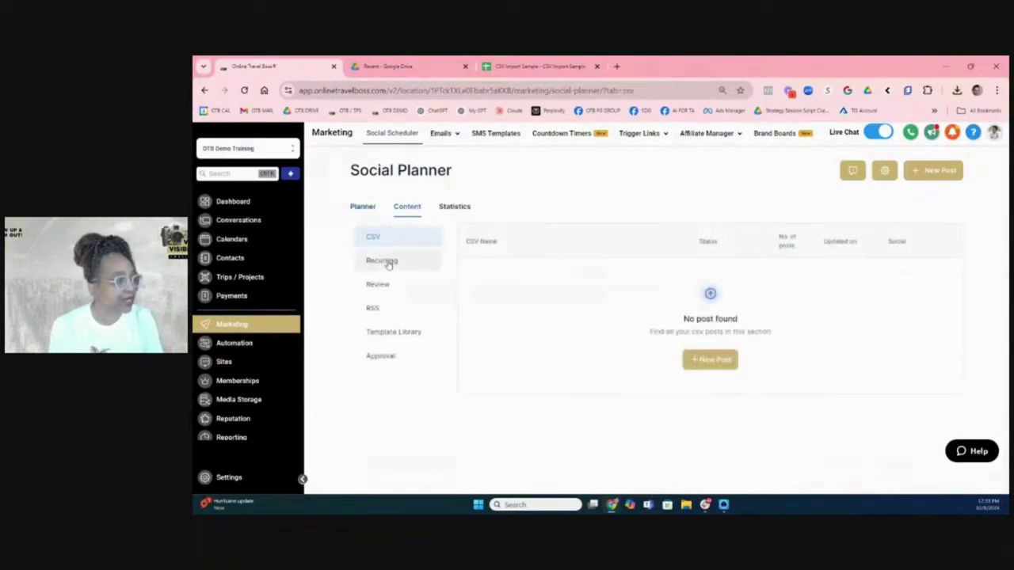
left_click(388, 262)
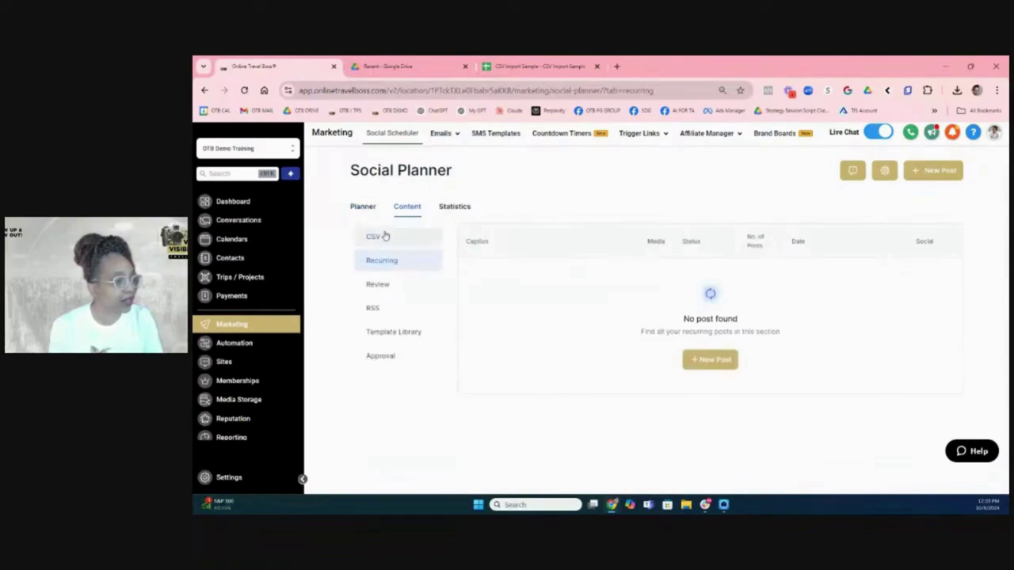
left_click(384, 236)
- Search the sub-accounts for "cli" and switch to the first matching account
left_click(235, 149)
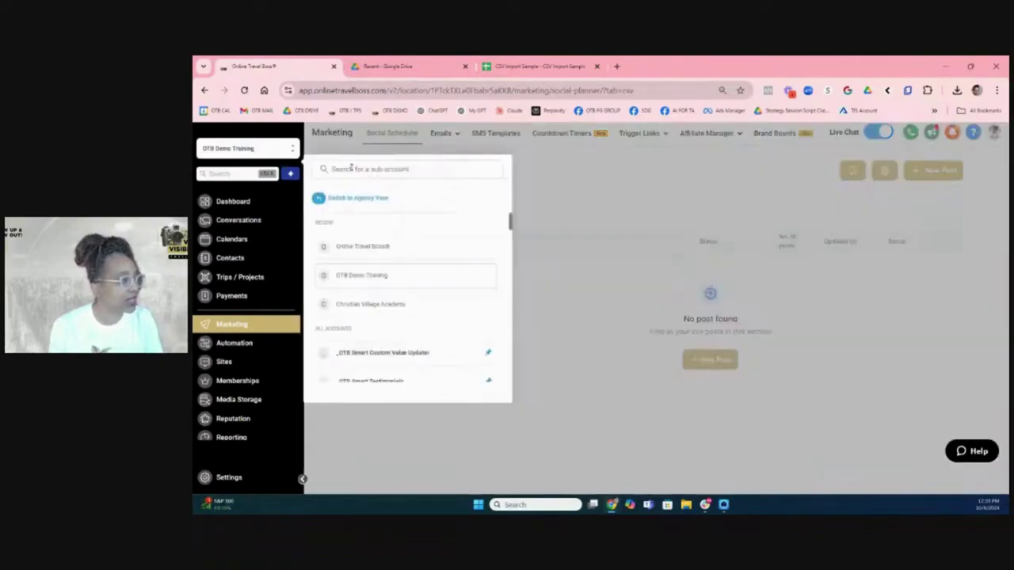
type("c")
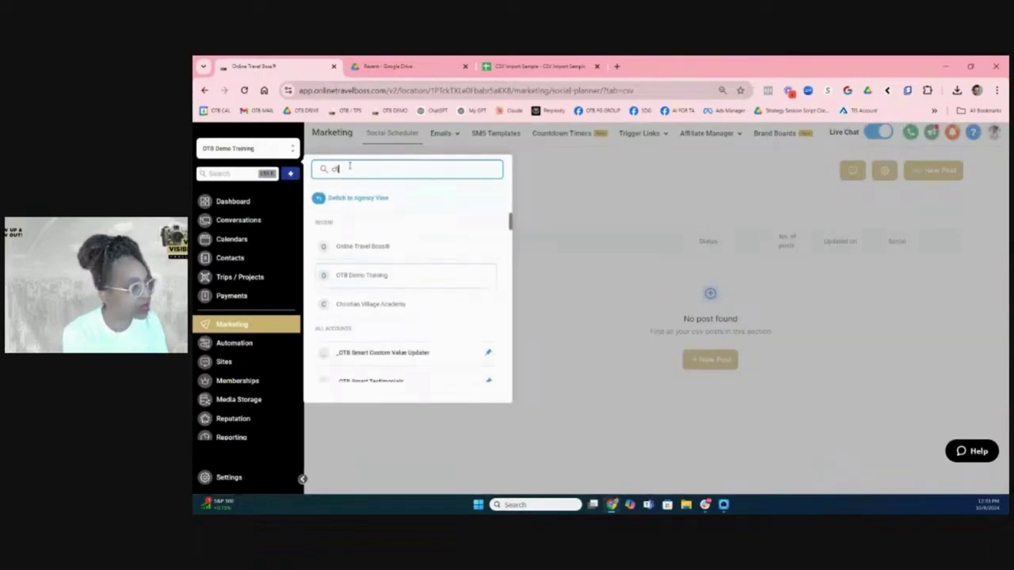
type("li")
left_click(388, 247)
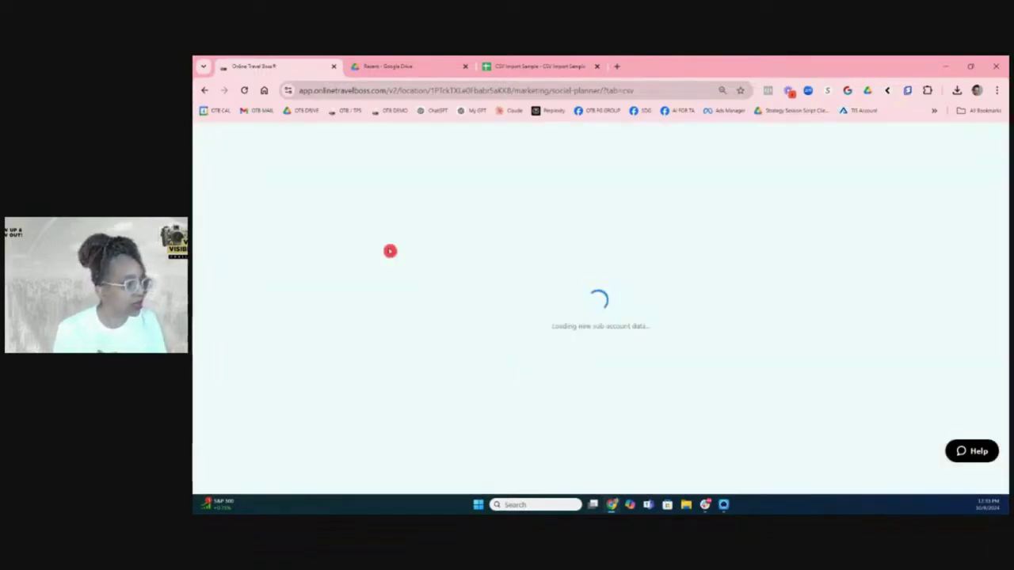